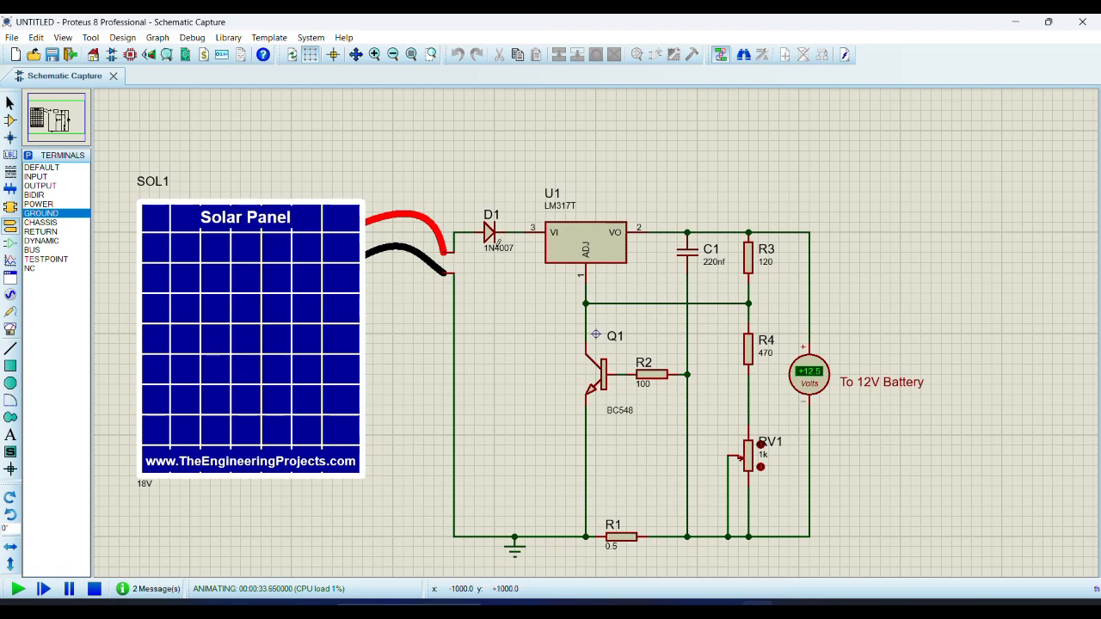
# Stop and restart the simulation of the finished solar battery charger circuit
pyautogui.click(93, 590)
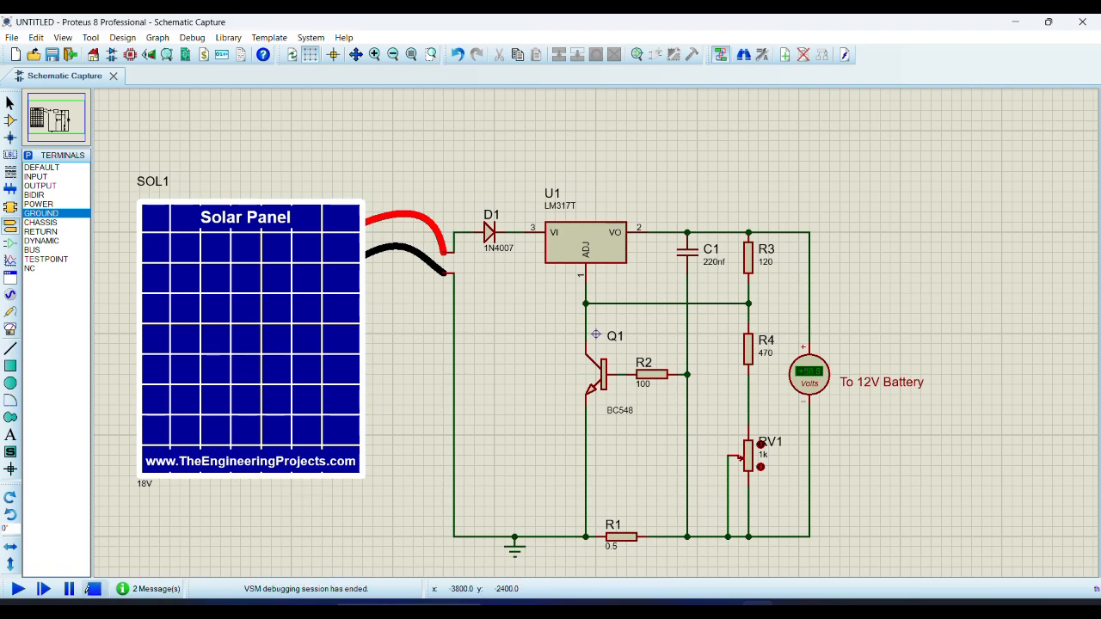
pyautogui.click(16, 593)
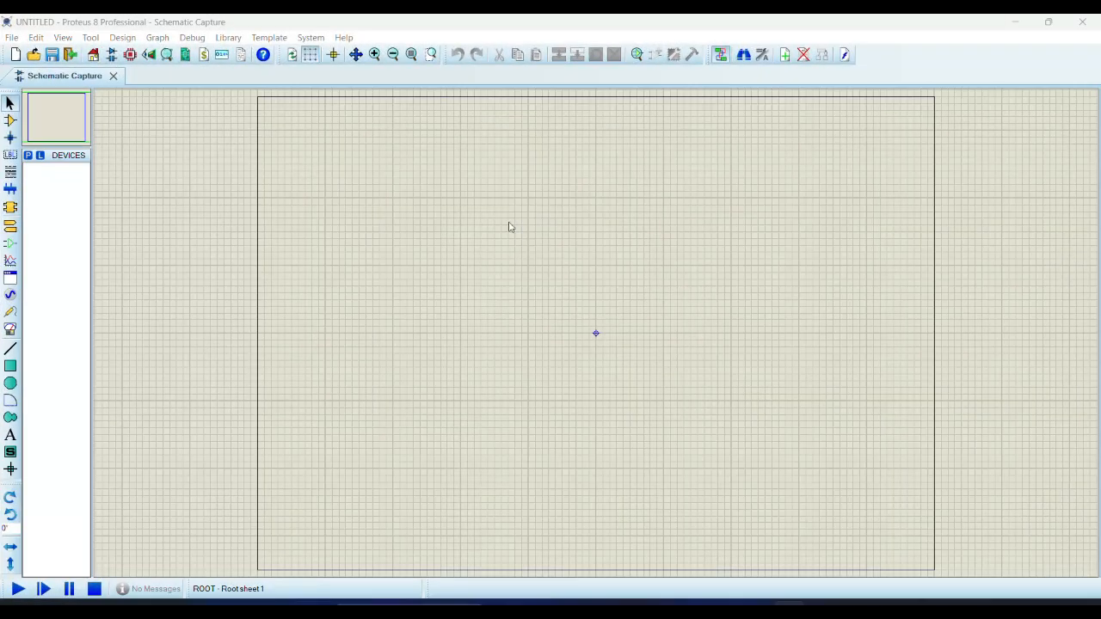
# Search the component library for "solar" and add SOLAR PANEL to the project's device list
pyautogui.click(28, 155)
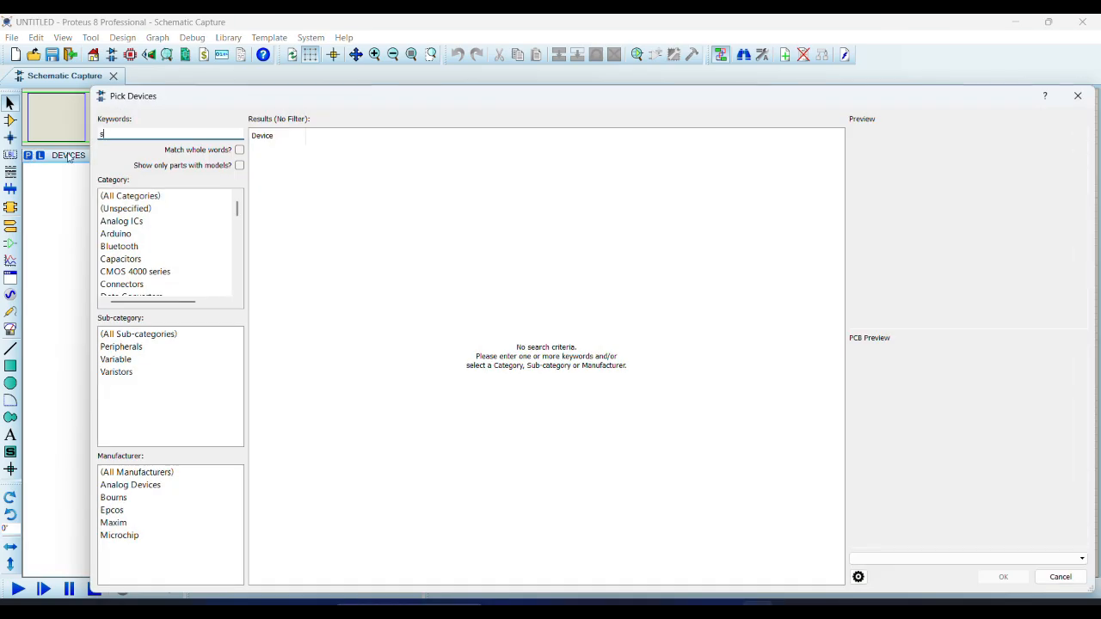
pyautogui.write('solar')
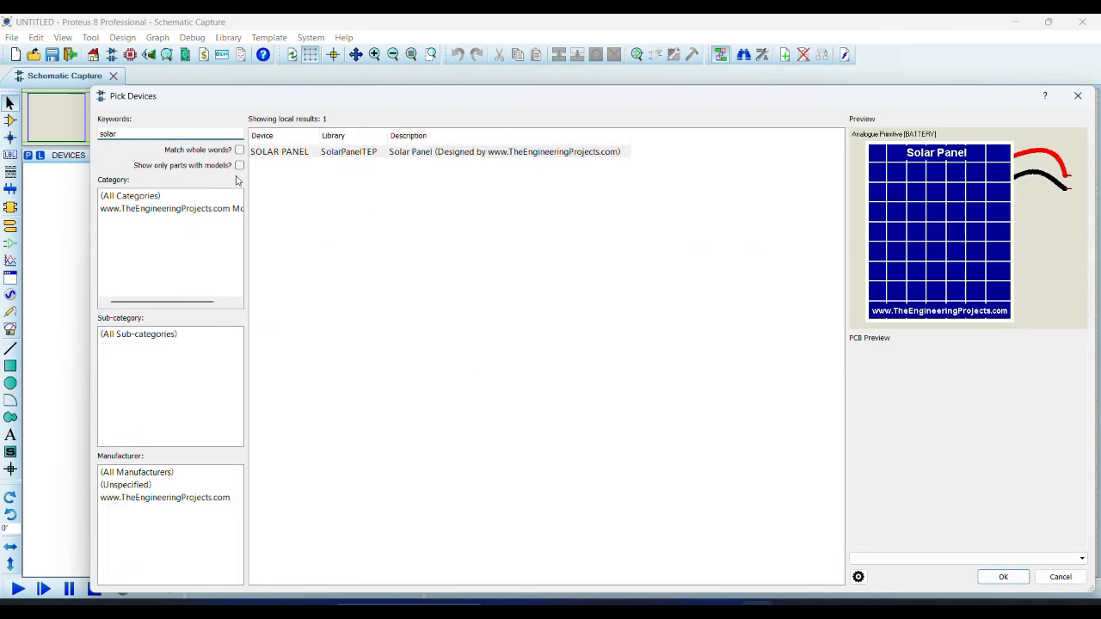
pyautogui.click(281, 157)
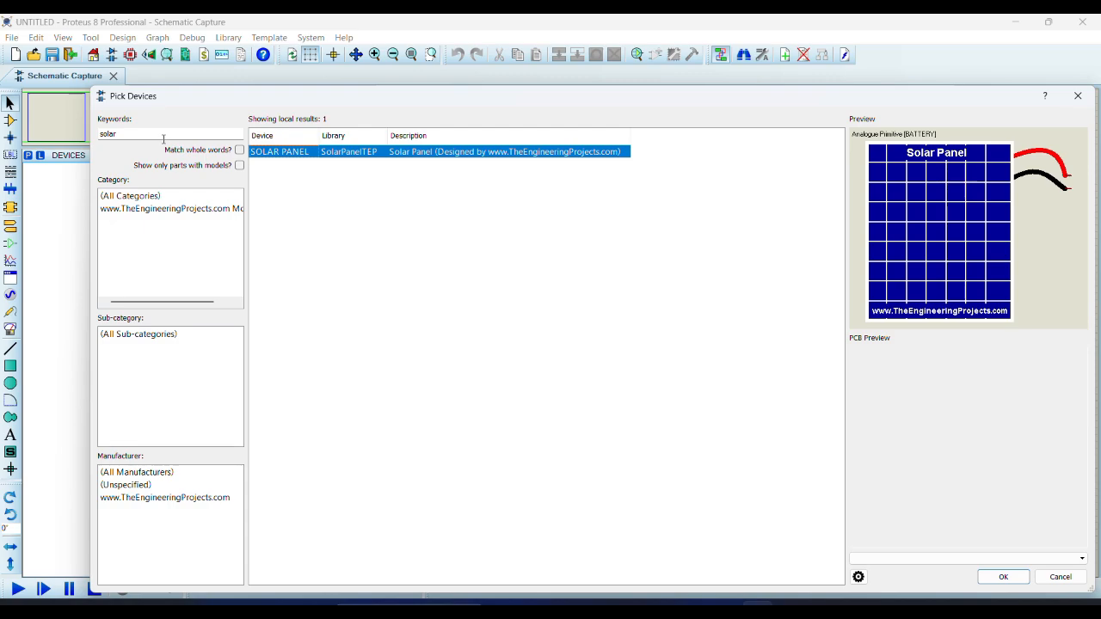
pyautogui.doubleClick(271, 155)
# Find the 1N4007 diode and the LM317T voltage regulator in the library and add both to the device list
pyautogui.doubleClick(165, 138)
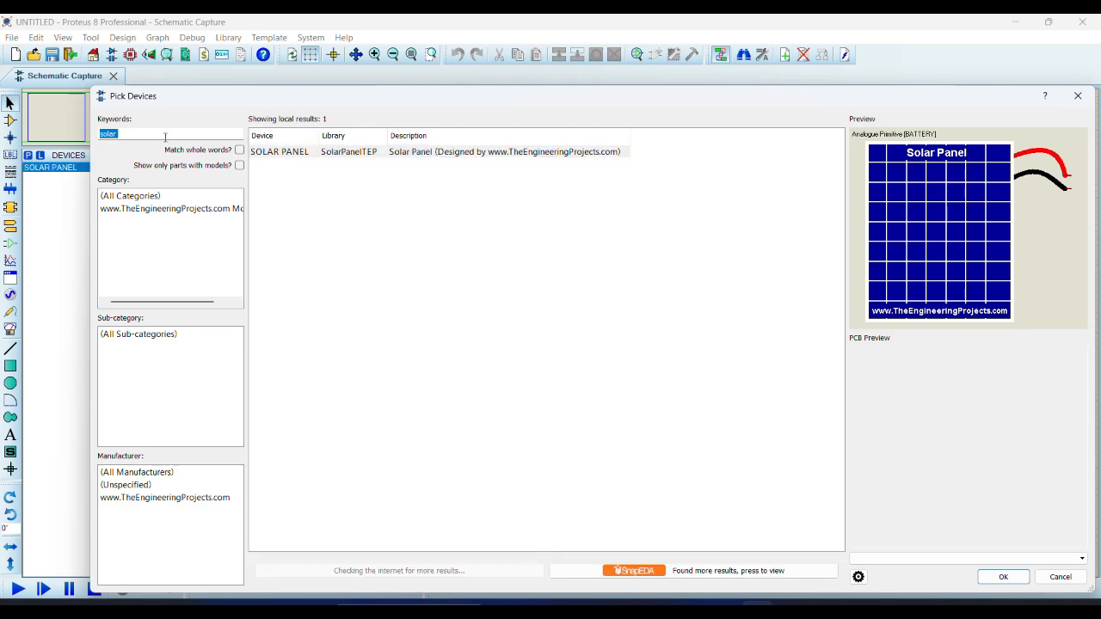
pyautogui.write('ln4007')
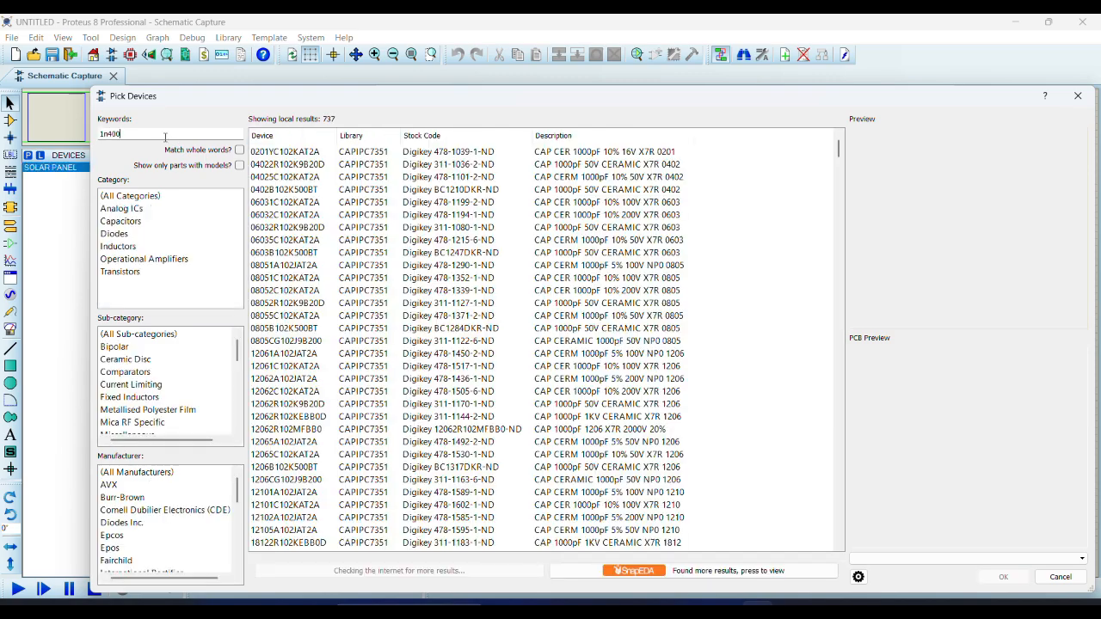
pyautogui.doubleClick(266, 153)
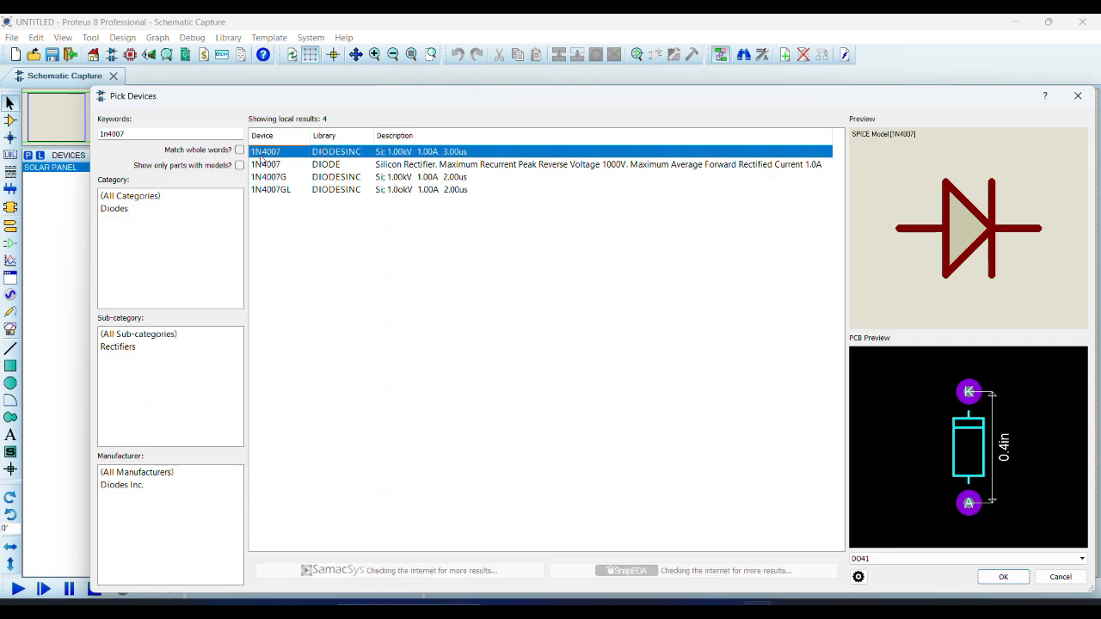
pyautogui.doubleClick(151, 135)
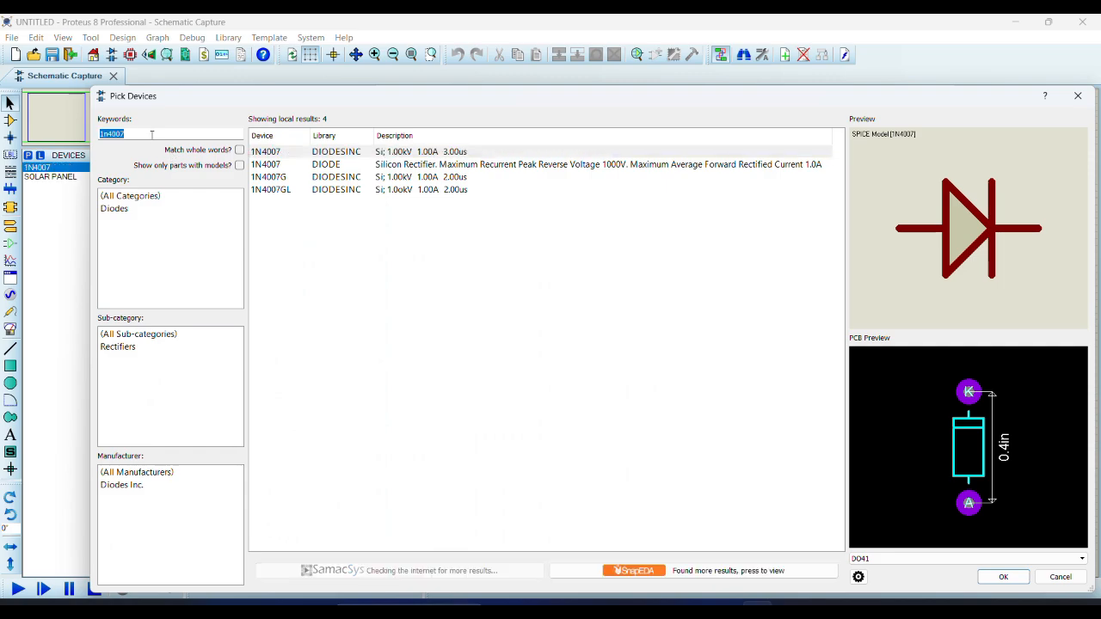
pyautogui.write('1m')
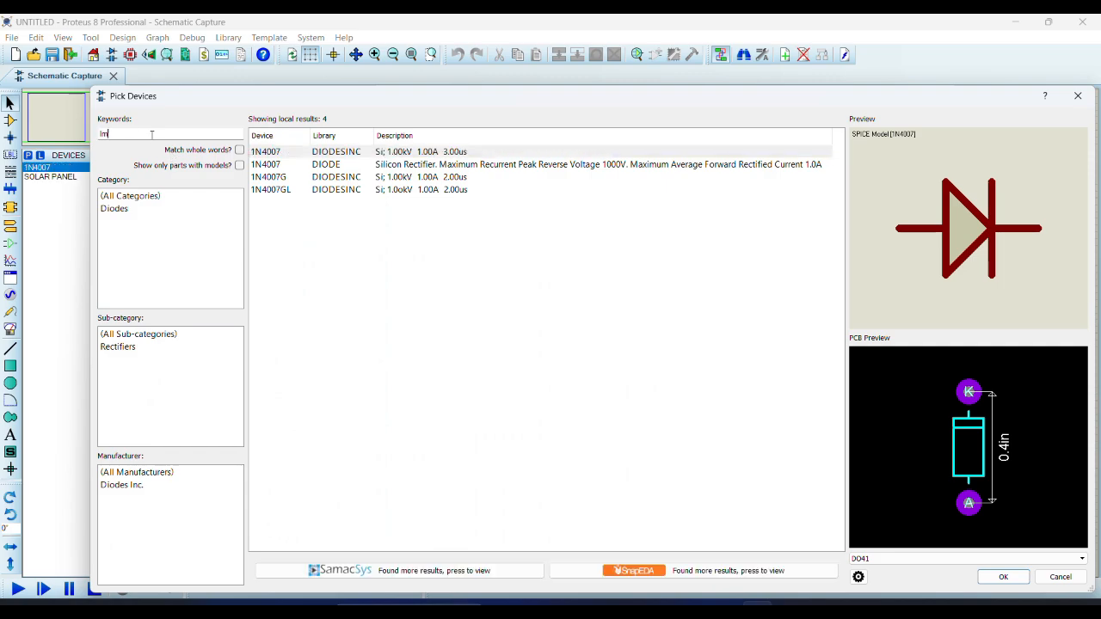
pyautogui.write('317')
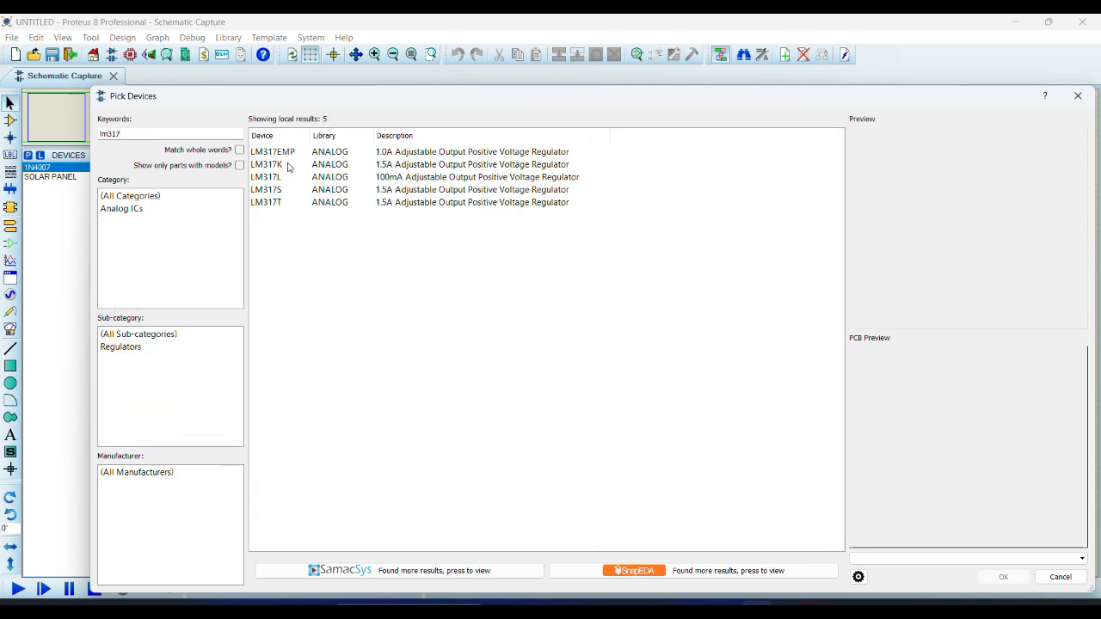
pyautogui.doubleClick(275, 202)
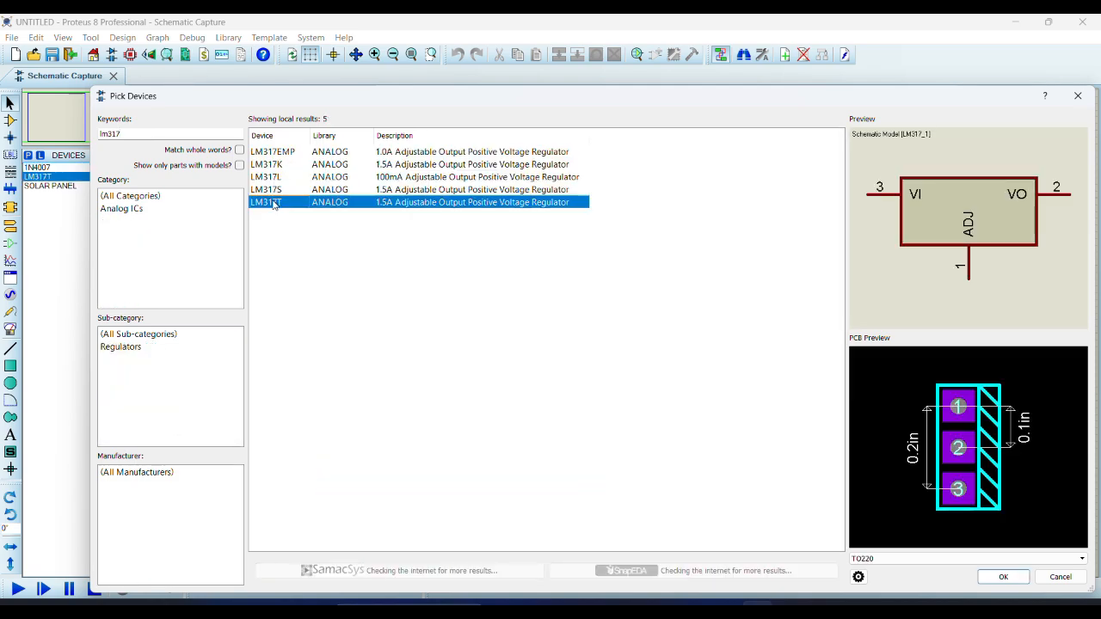
# Find the BC548 transistor and the generic RES resistor in the library and add both to the device list
pyautogui.doubleClick(134, 136)
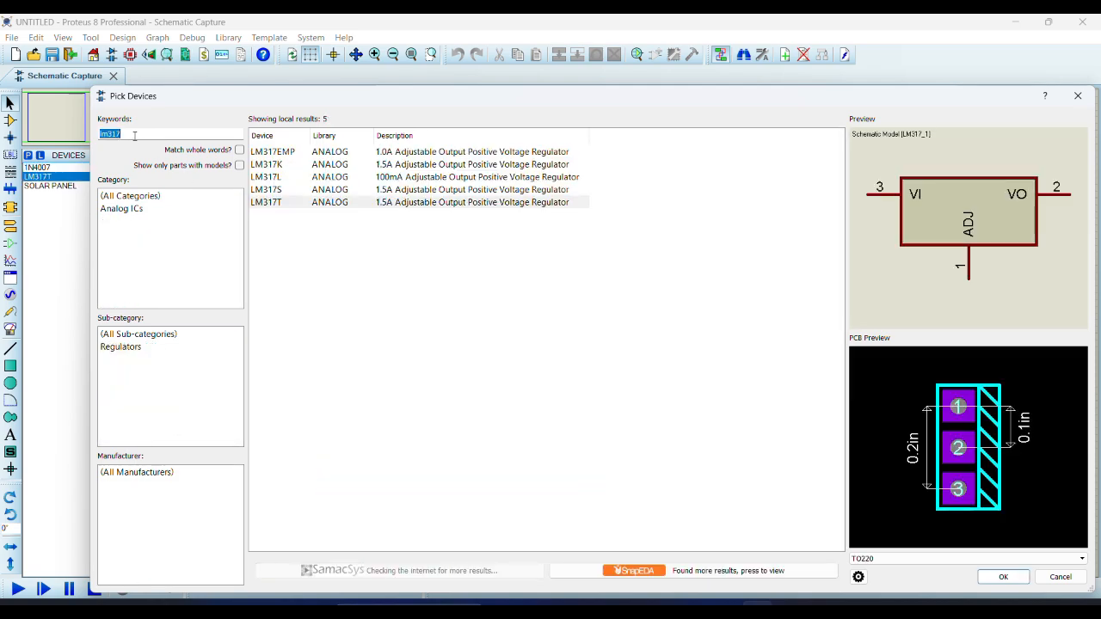
pyautogui.write('bc548')
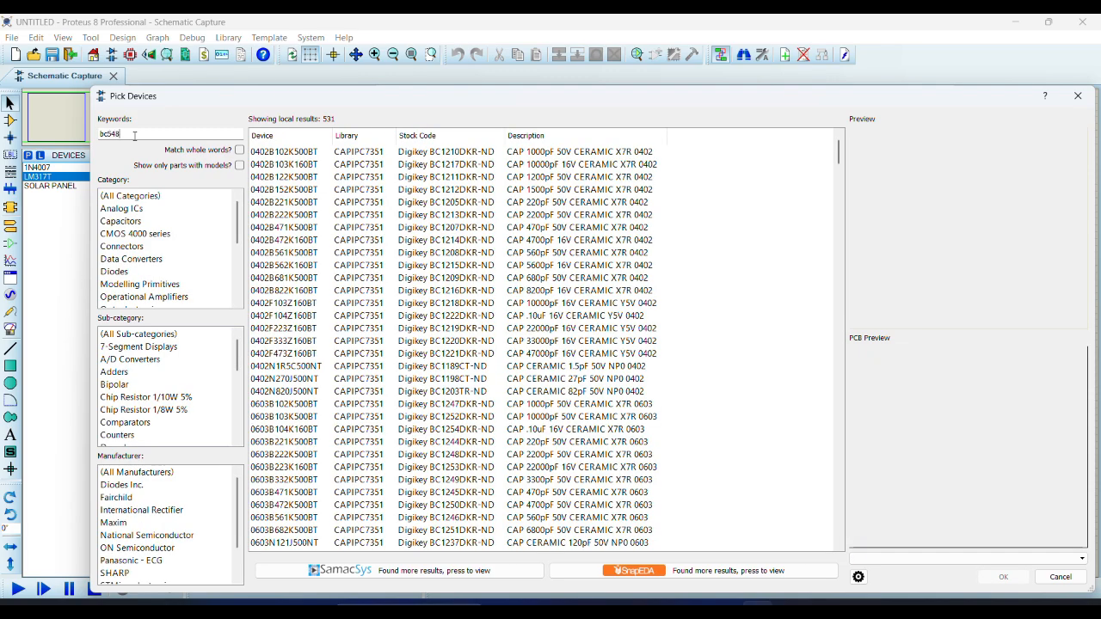
pyautogui.doubleClick(262, 153)
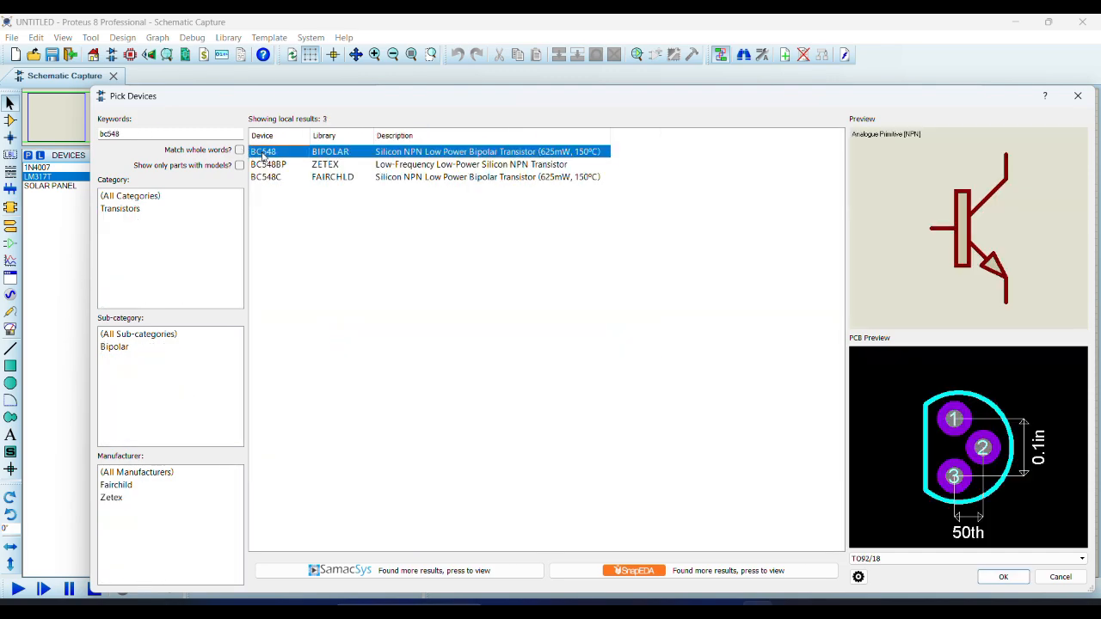
pyautogui.doubleClick(149, 136)
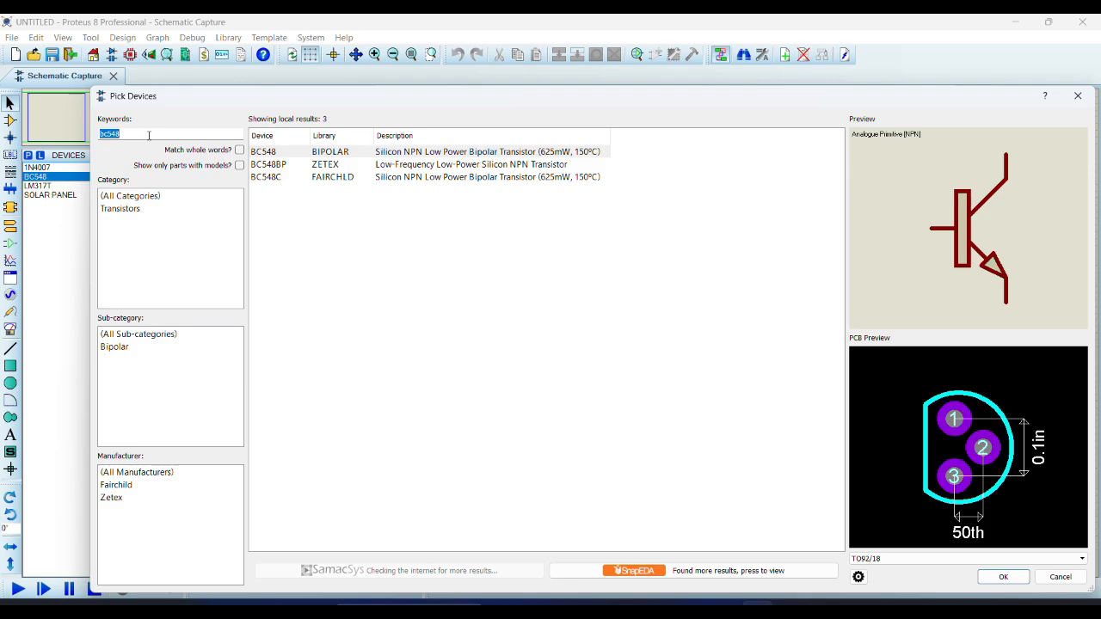
pyautogui.write('res')
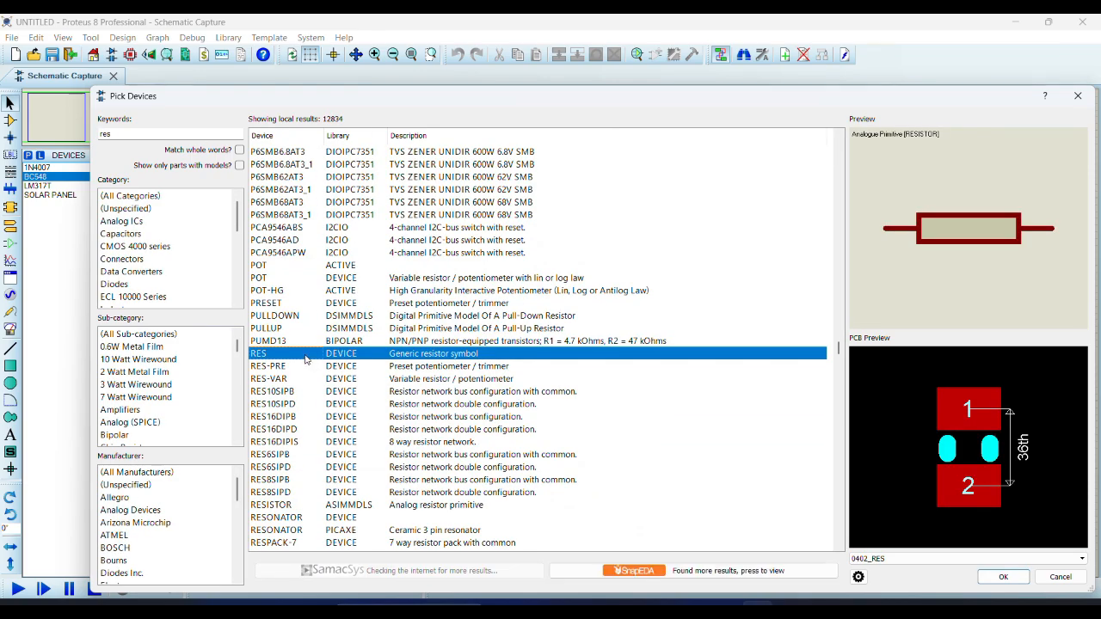
pyautogui.doubleClick(306, 360)
# Add the active POT potentiometer and the generic non-electrolytic CAP capacitor to the device list, and finish picking devices
pyautogui.click(120, 131)
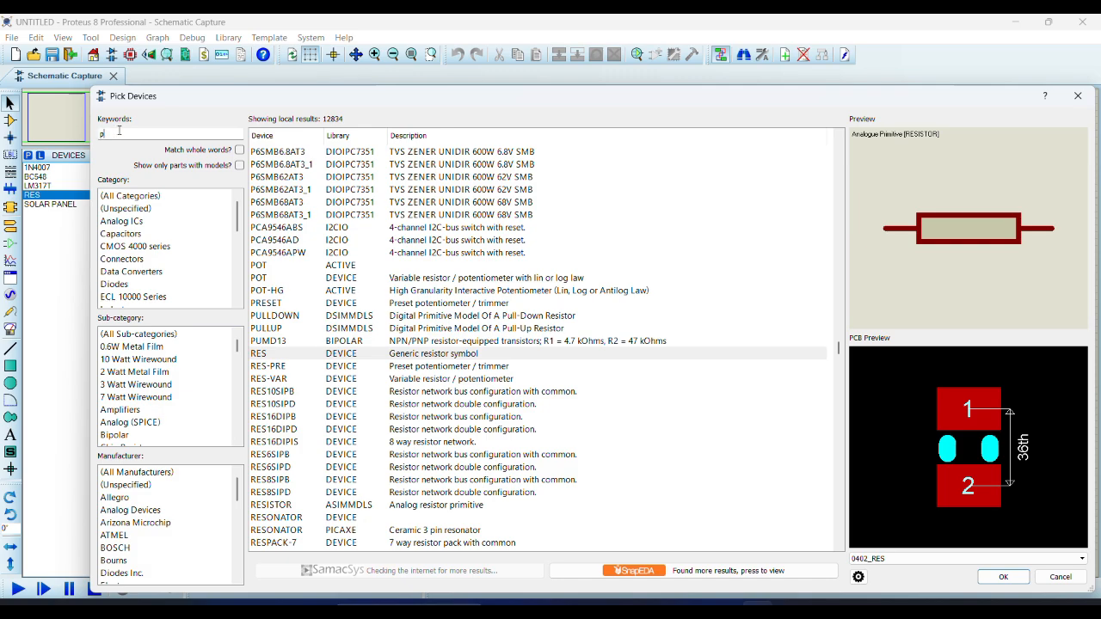
pyautogui.write('pot')
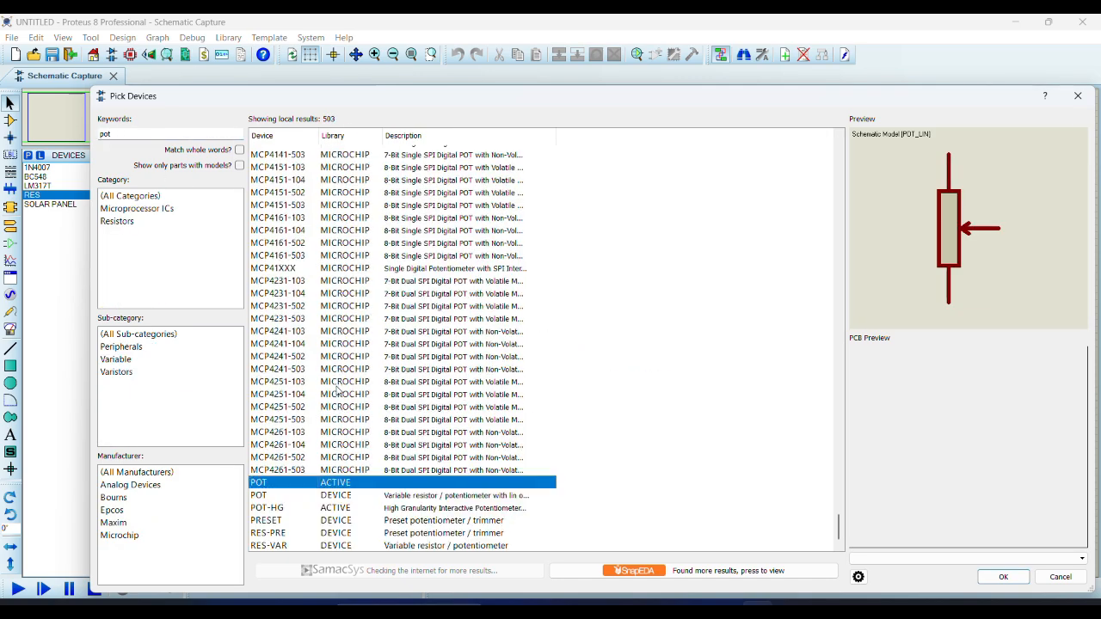
pyautogui.doubleClick(303, 486)
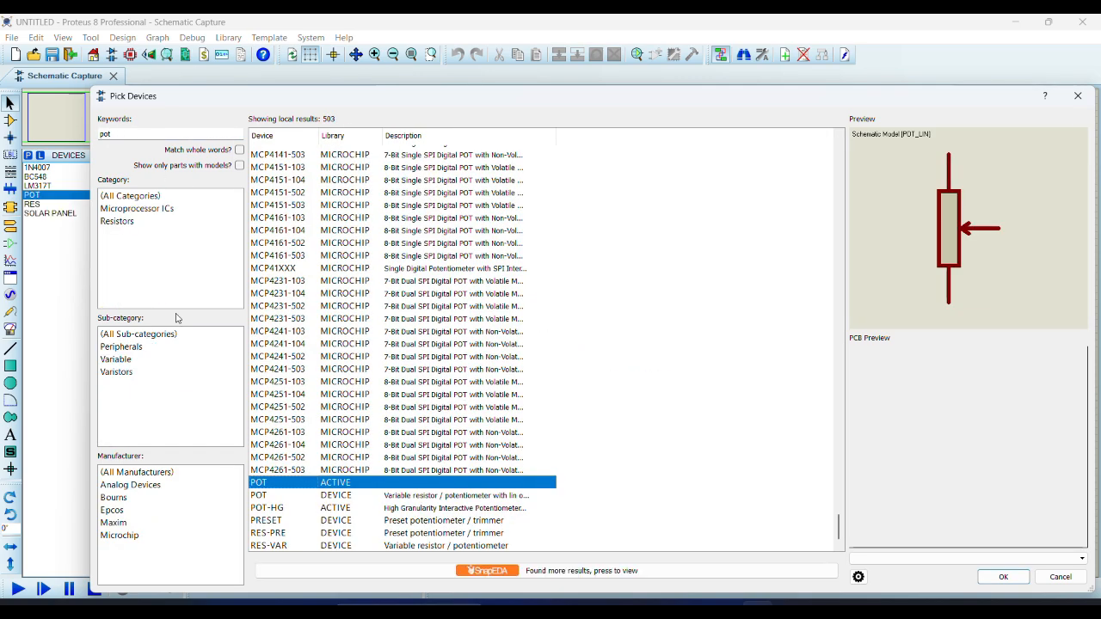
pyautogui.doubleClick(124, 135)
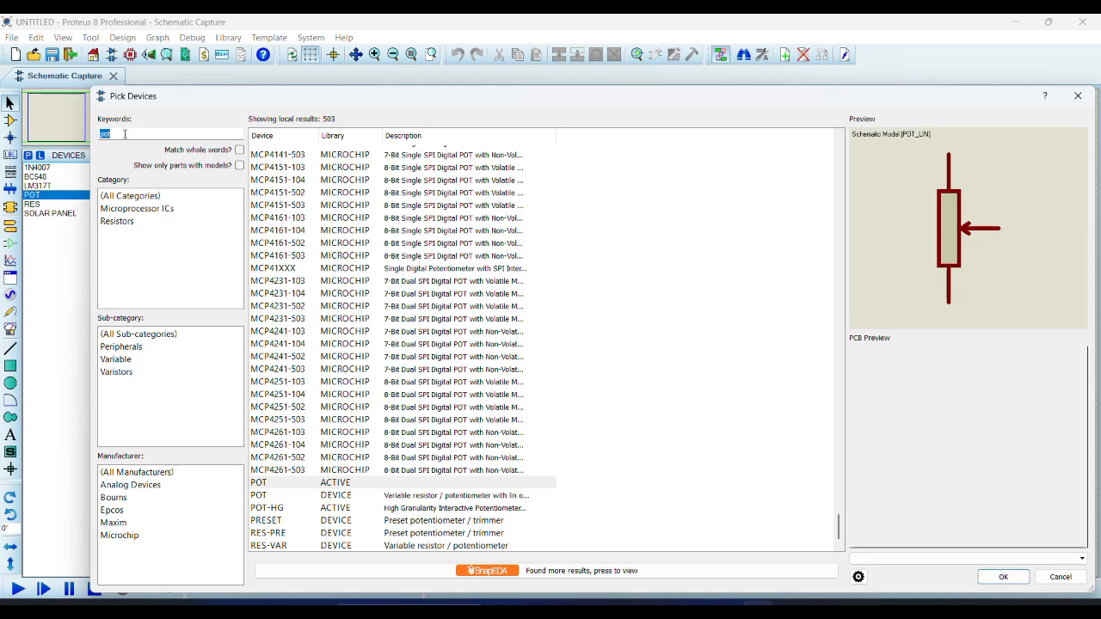
pyautogui.write('cap')
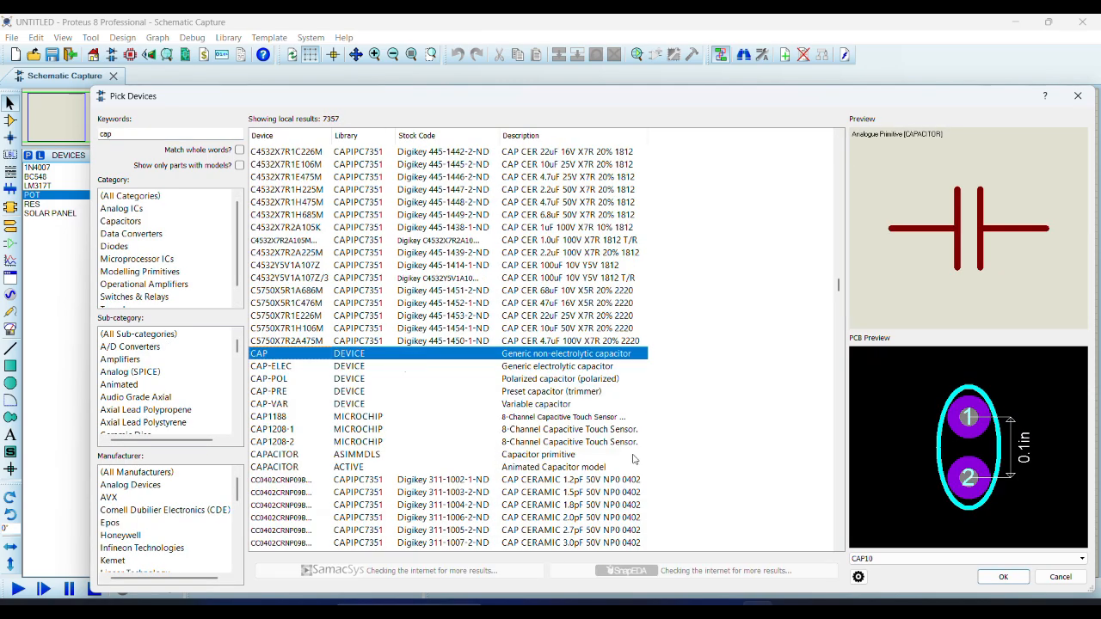
pyautogui.click(999, 577)
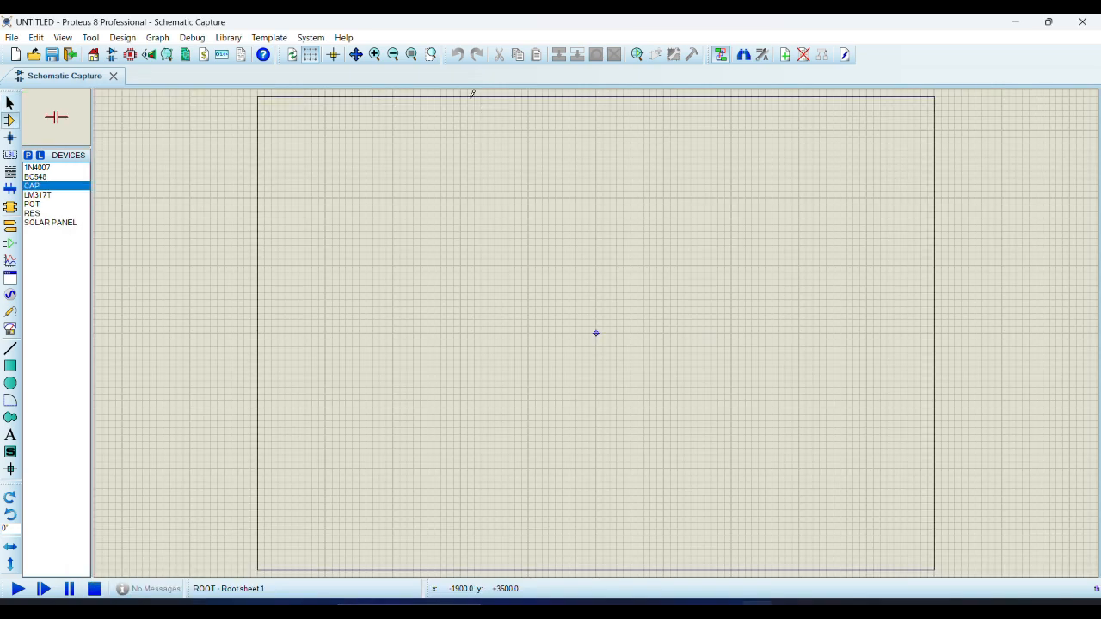
# Place the solar panel in the left part of the schematic sheet
pyautogui.click(374, 54)
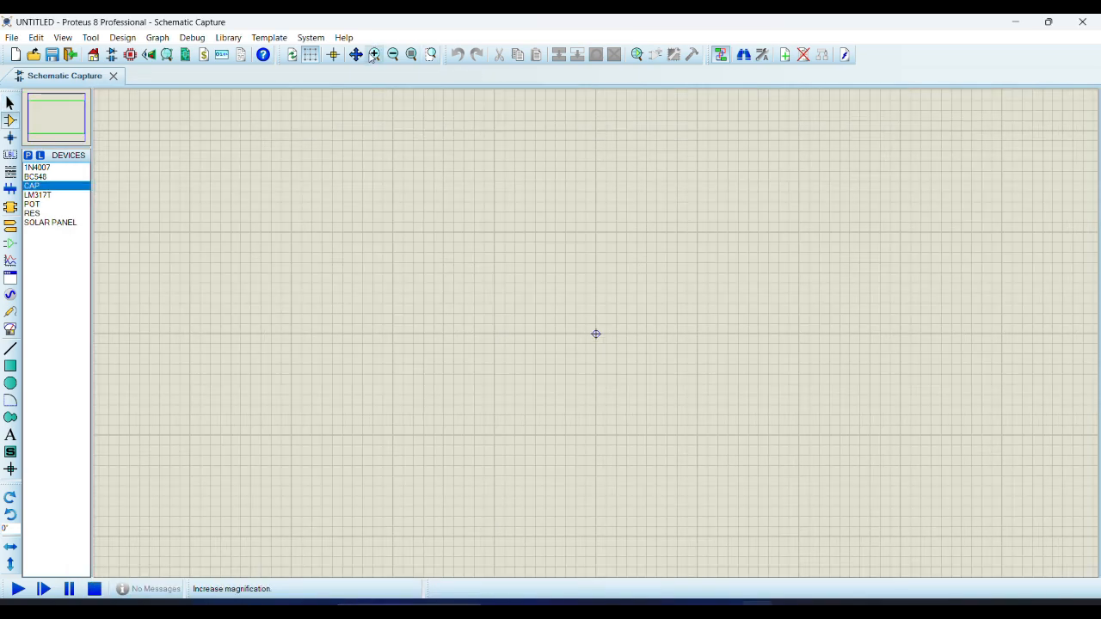
pyautogui.click(50, 223)
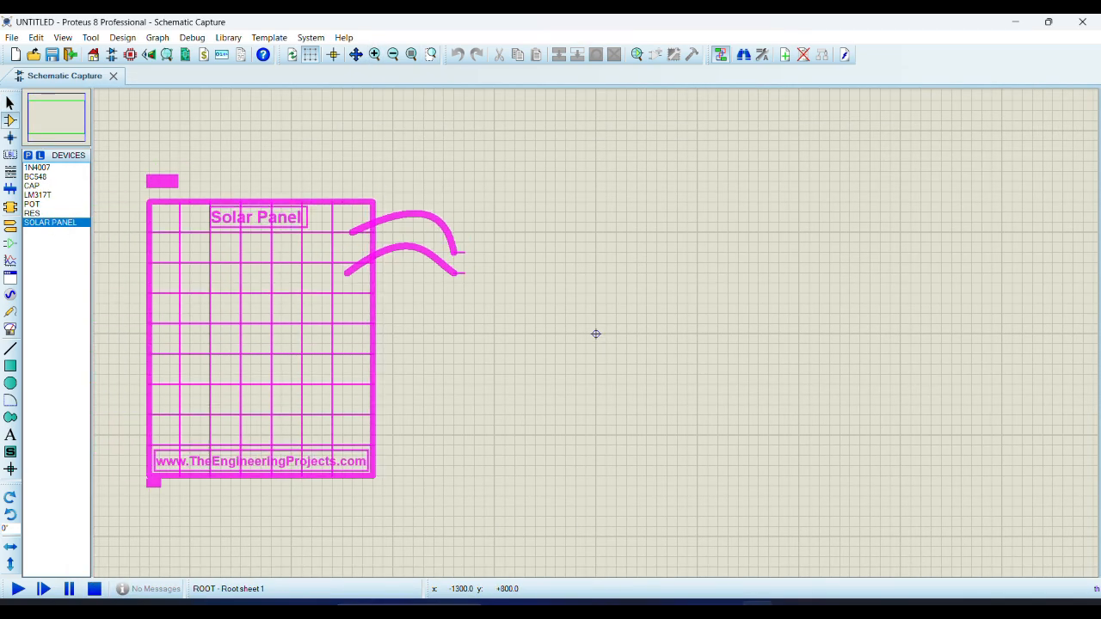
pyautogui.click(596, 334)
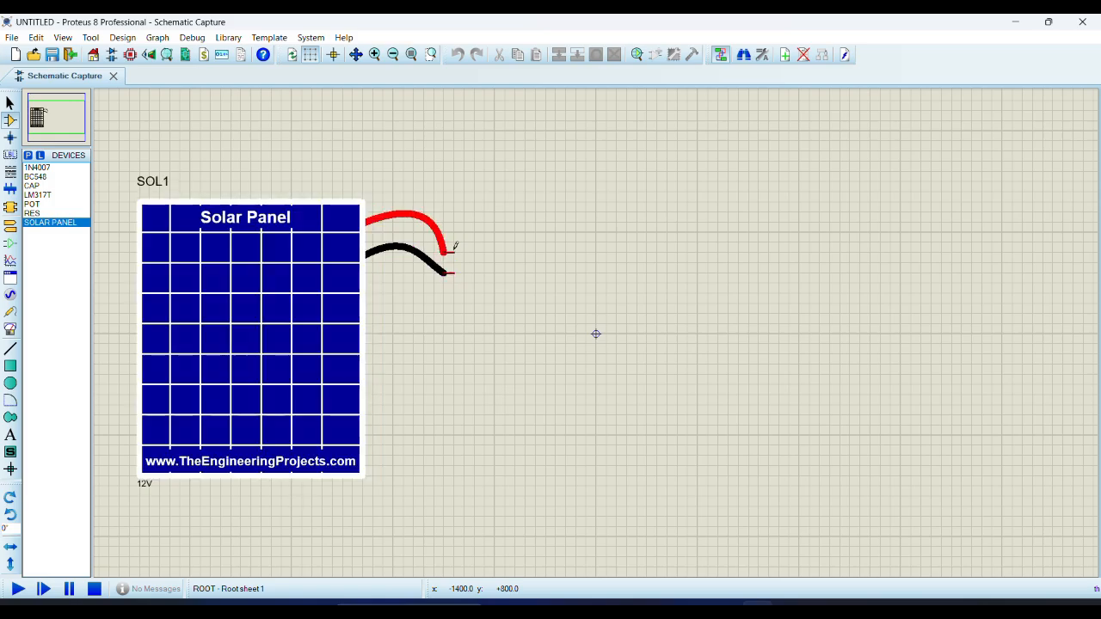
# Set the solar panel's voltage to 18V in its component properties
pyautogui.doubleClick(327, 276)
pyautogui.moveTo(464, 225); pyautogui.dragTo(480, 221)
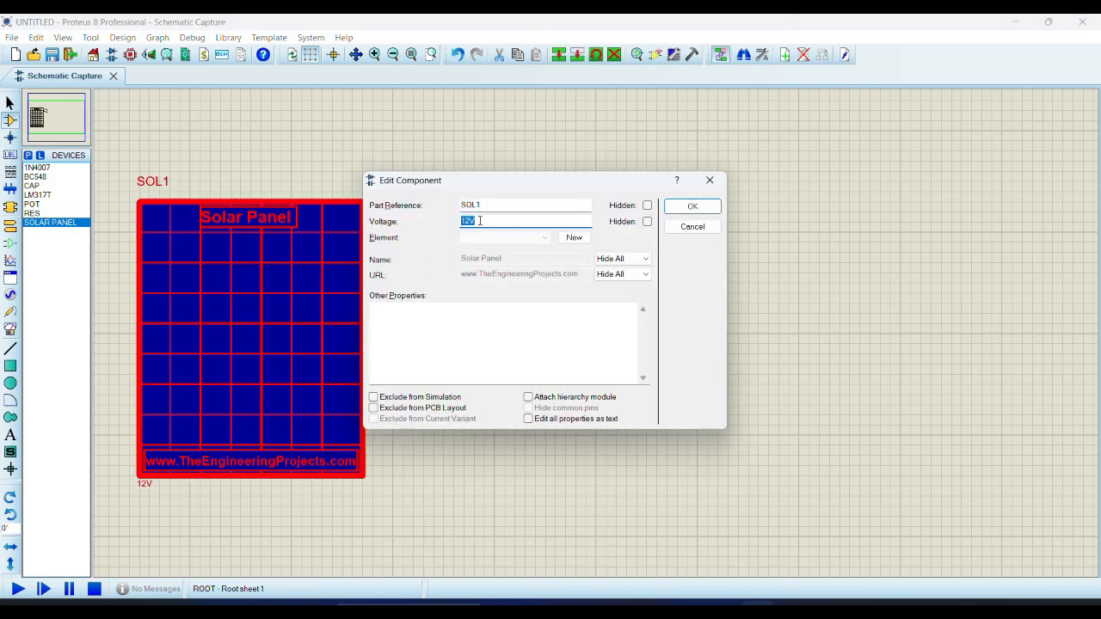
pyautogui.write('18')
pyautogui.press('Return')
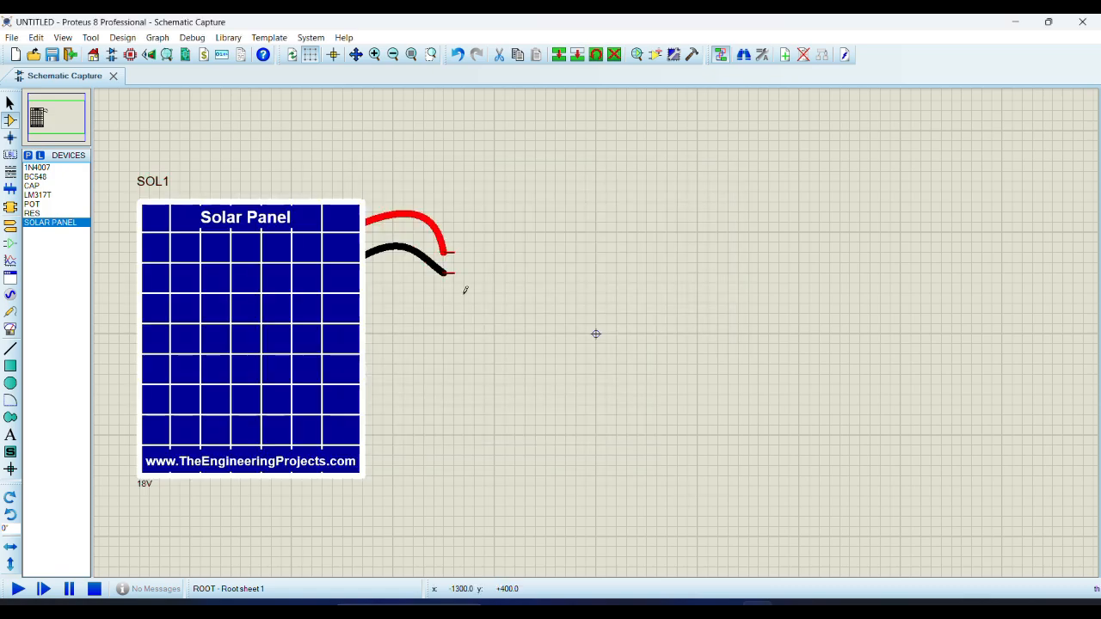
# Place a 1N4007 diode to the right of the solar panel and wire its anode to the panel's red lead
pyautogui.click(37, 166)
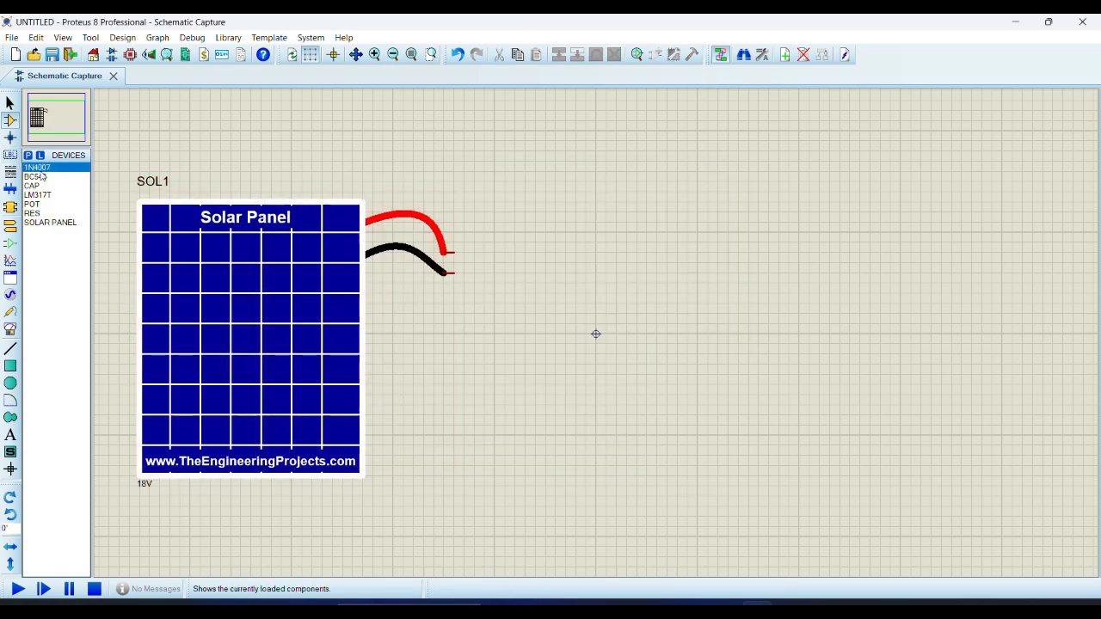
pyautogui.click(496, 224)
pyautogui.click(493, 231)
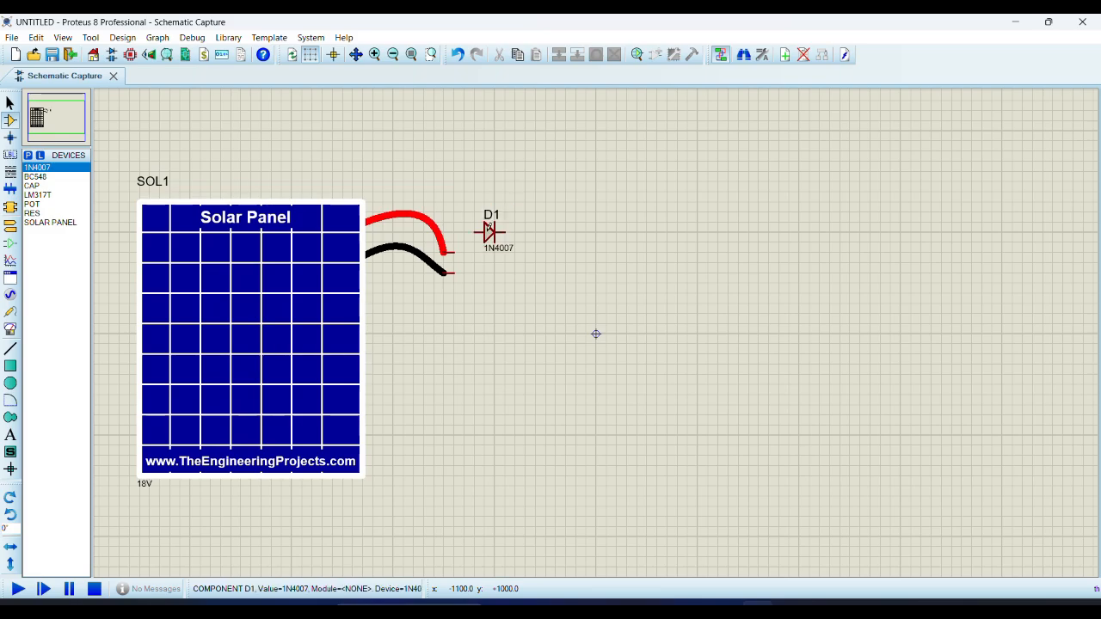
pyautogui.click(476, 232)
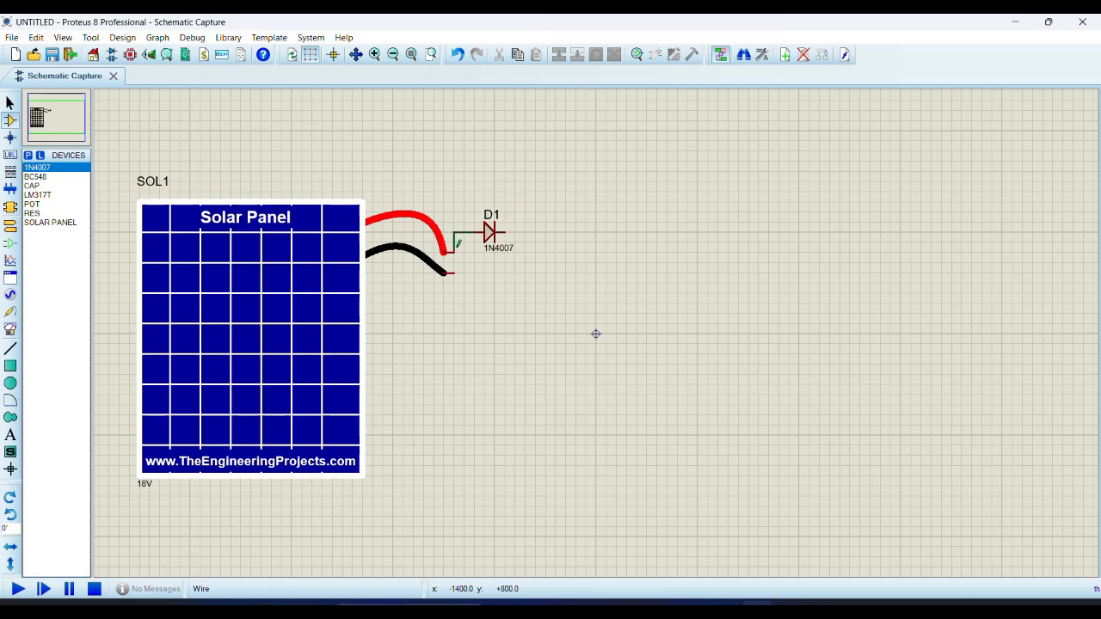
pyautogui.click(455, 248)
# Place the LM317T to the right of the diode with its VI pin wired to the cathode, and a BC548 below the regulator
pyautogui.click(37, 195)
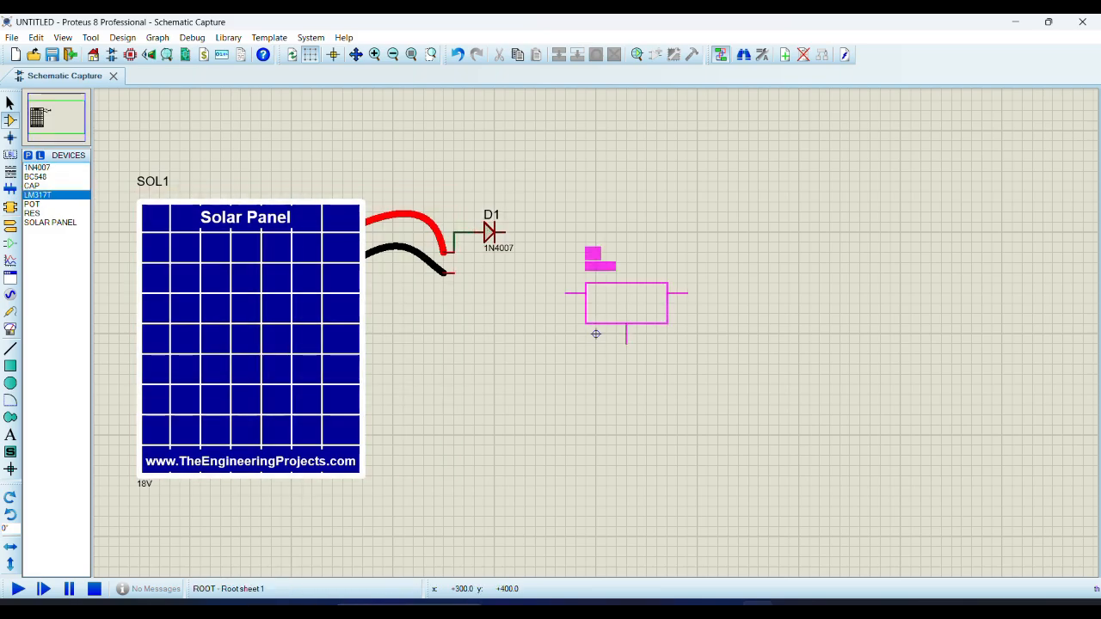
pyautogui.click(586, 243)
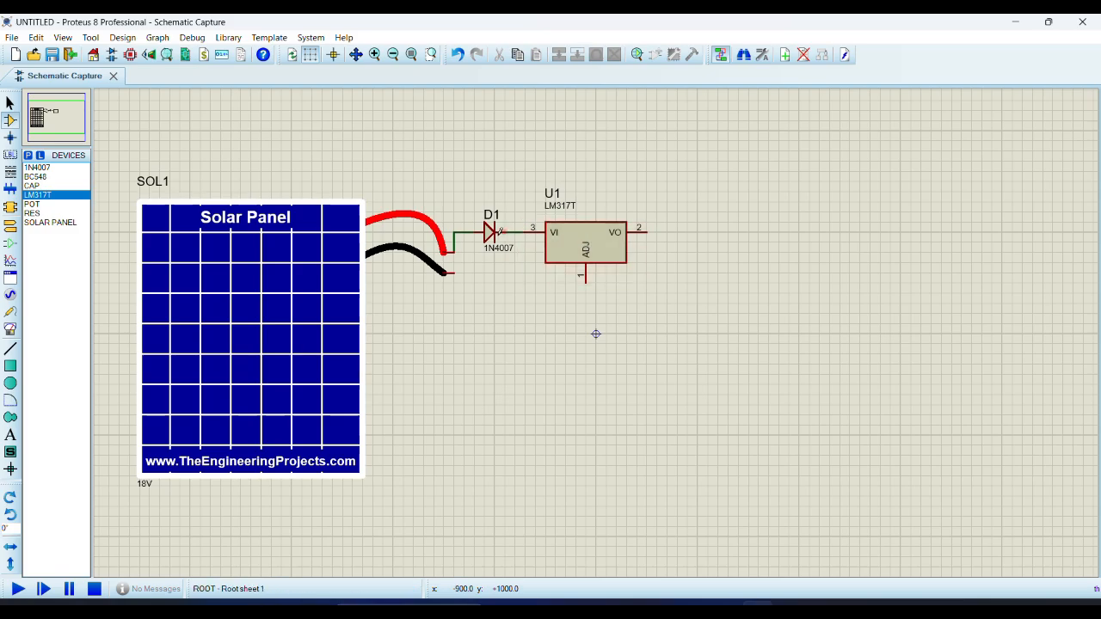
pyautogui.click(38, 177)
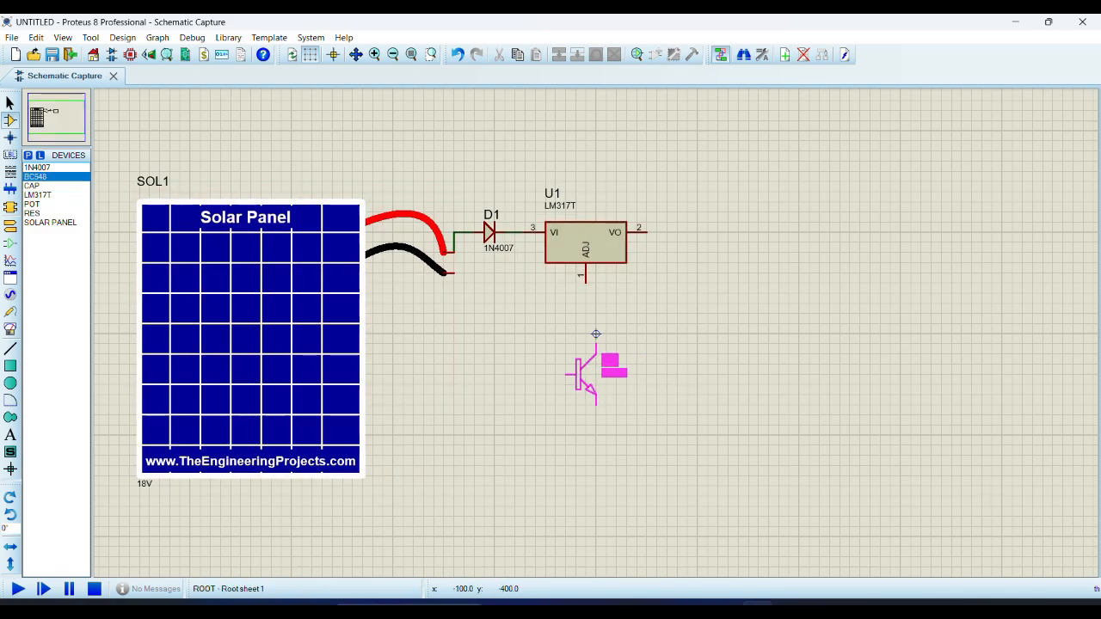
pyautogui.click(596, 334)
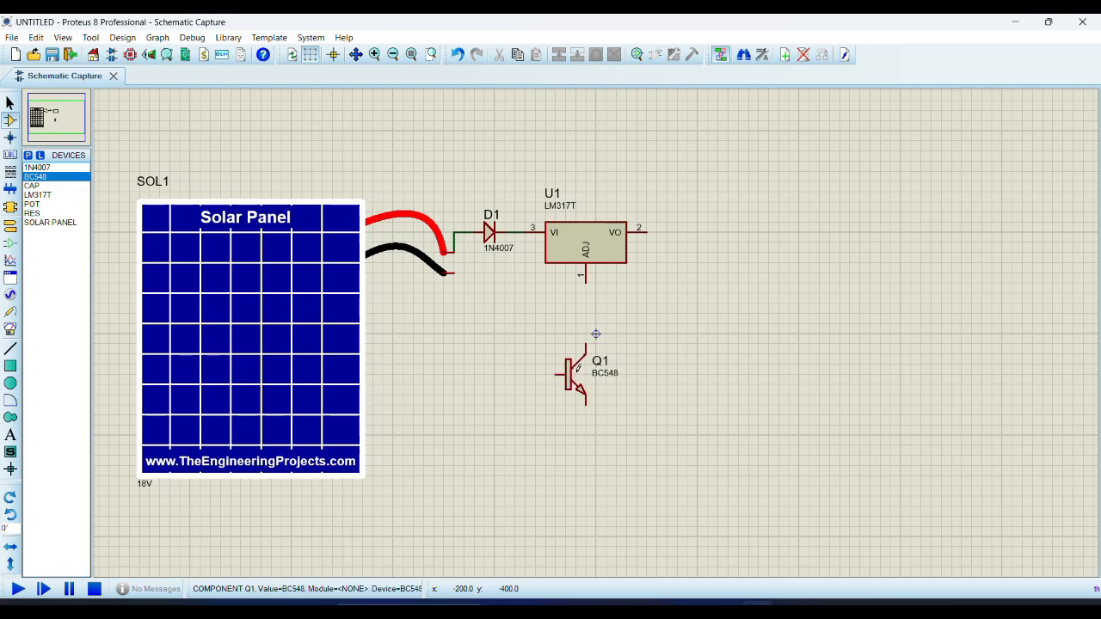
# Mirror the BC548 horizontally and move it so its collector lines up below the LM317T's ADJ pin
pyautogui.rightClick(585, 366)
pyautogui.click(619, 280)
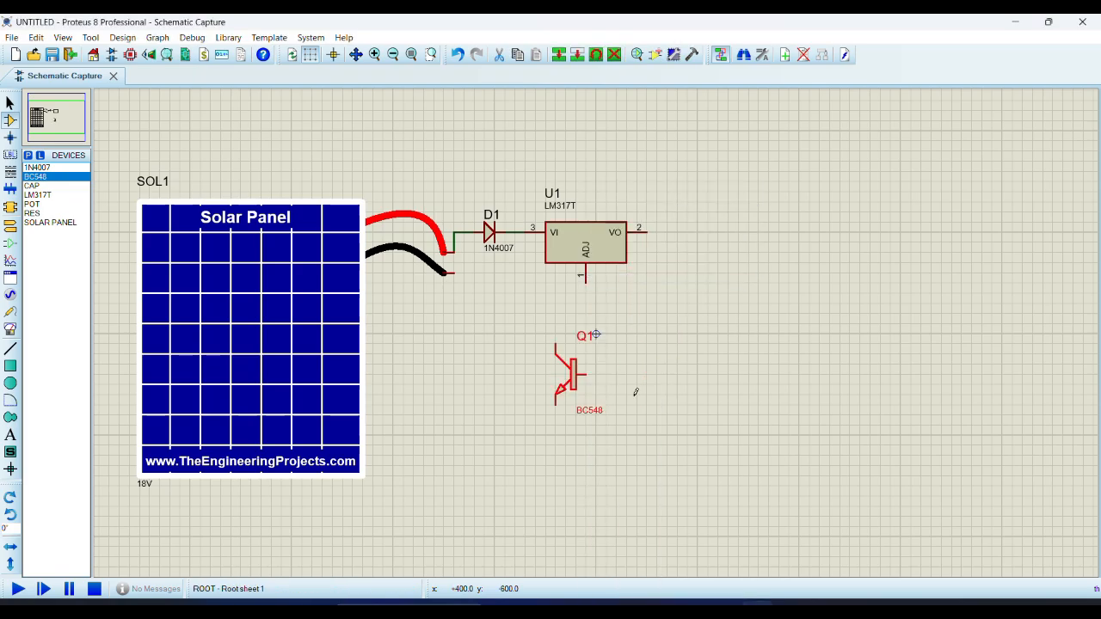
pyautogui.doubleClick(572, 374)
pyautogui.click(693, 227)
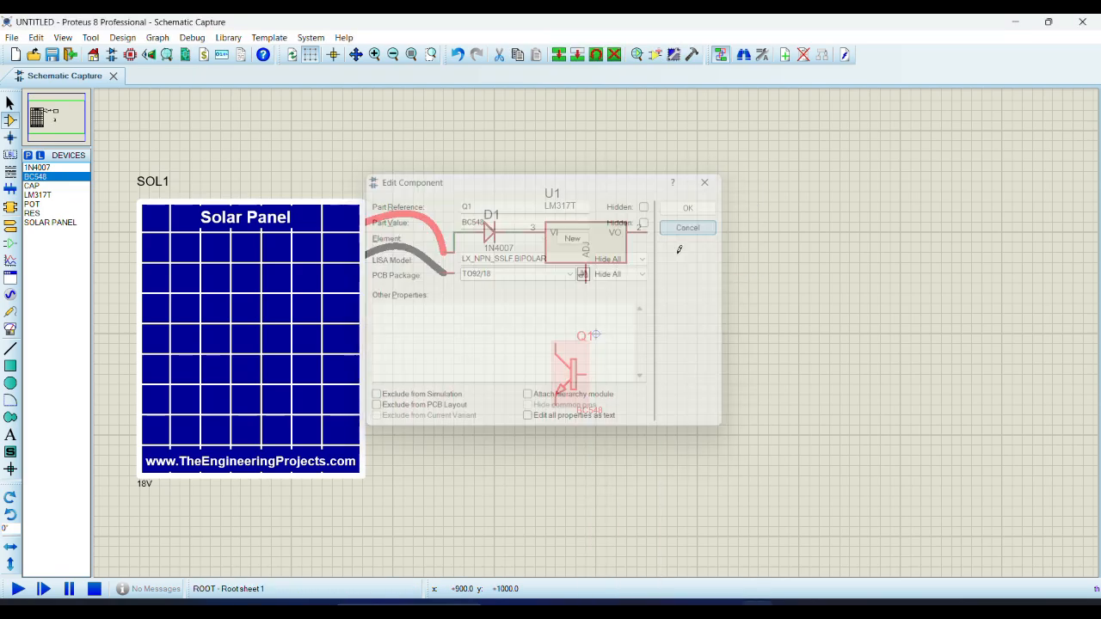
pyautogui.moveTo(595, 334); pyautogui.dragTo(597, 335)
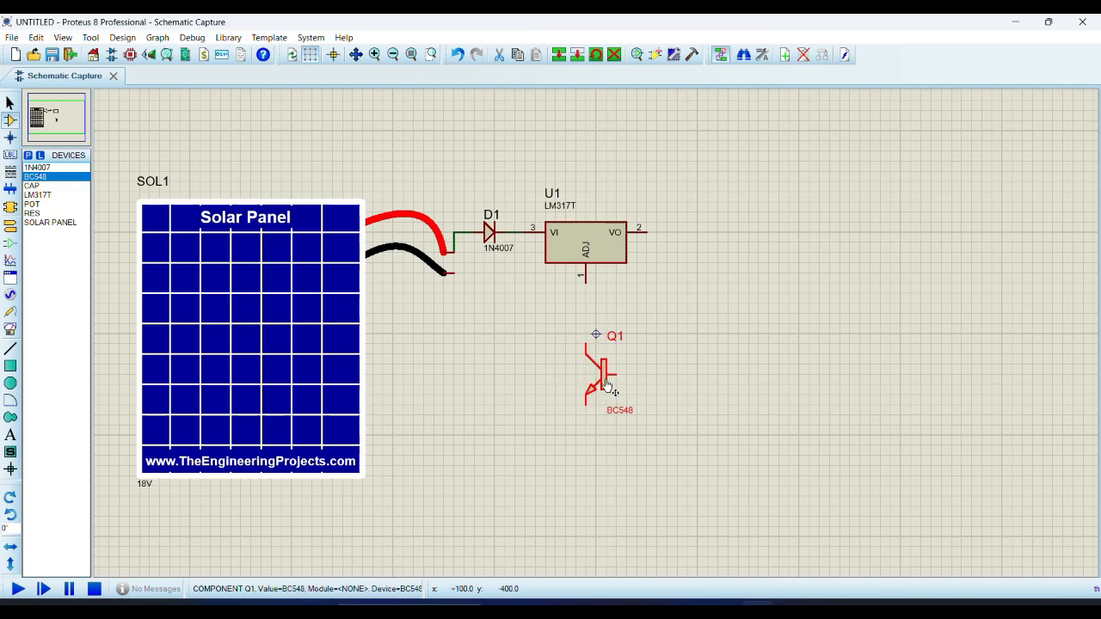
pyautogui.click(651, 436)
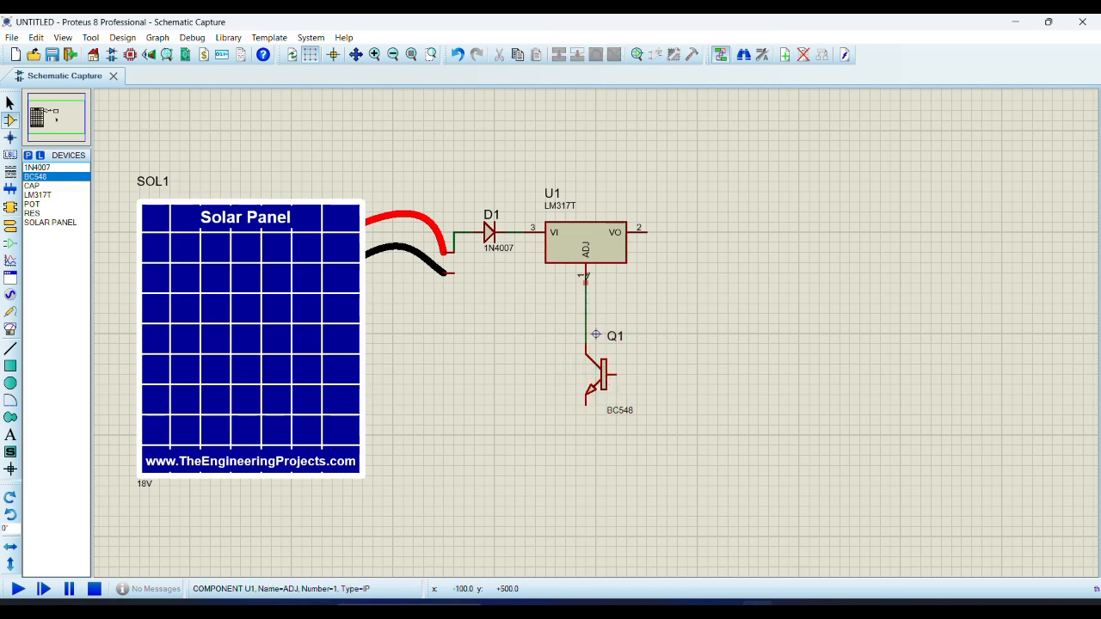
# Wire the BC548's collector to the LM317T's ADJ pin and its emitter to the solar panel's black lead
pyautogui.click(586, 275)
pyautogui.click(449, 273)
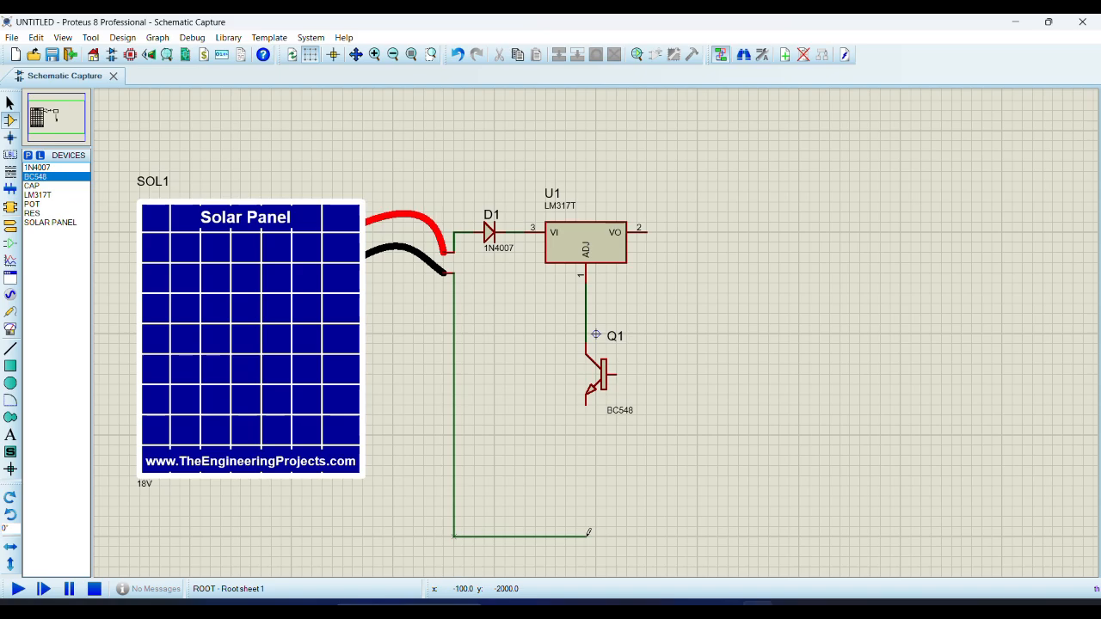
pyautogui.click(588, 402)
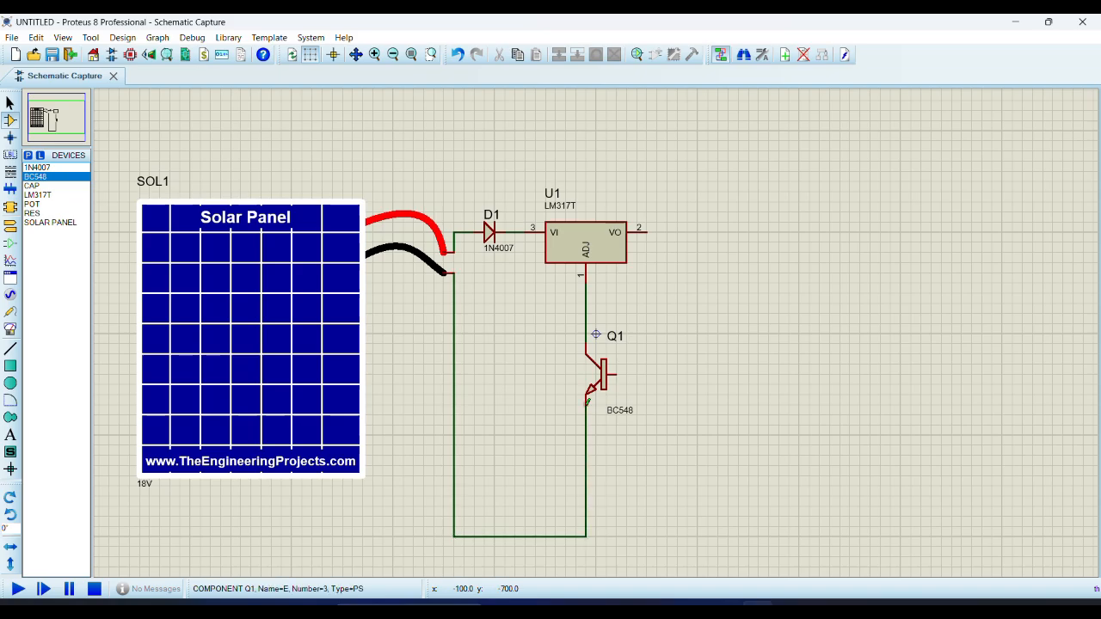
# Place a horizontal resistor beside the lower corner of the emitter wire and set its resistance to 0.5
pyautogui.click(35, 213)
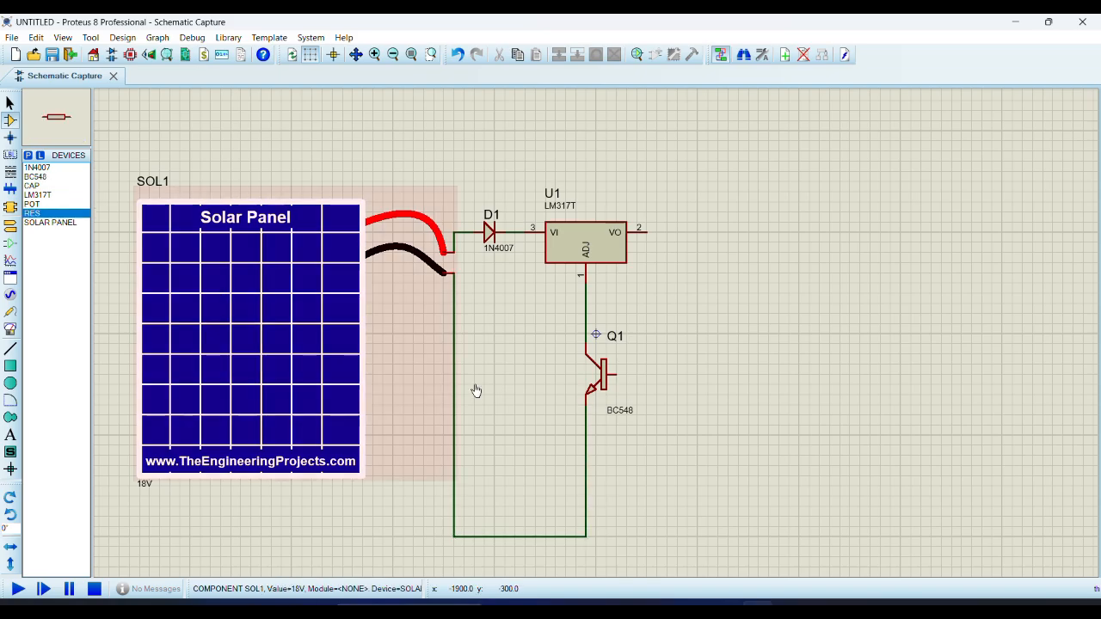
pyautogui.click(620, 537)
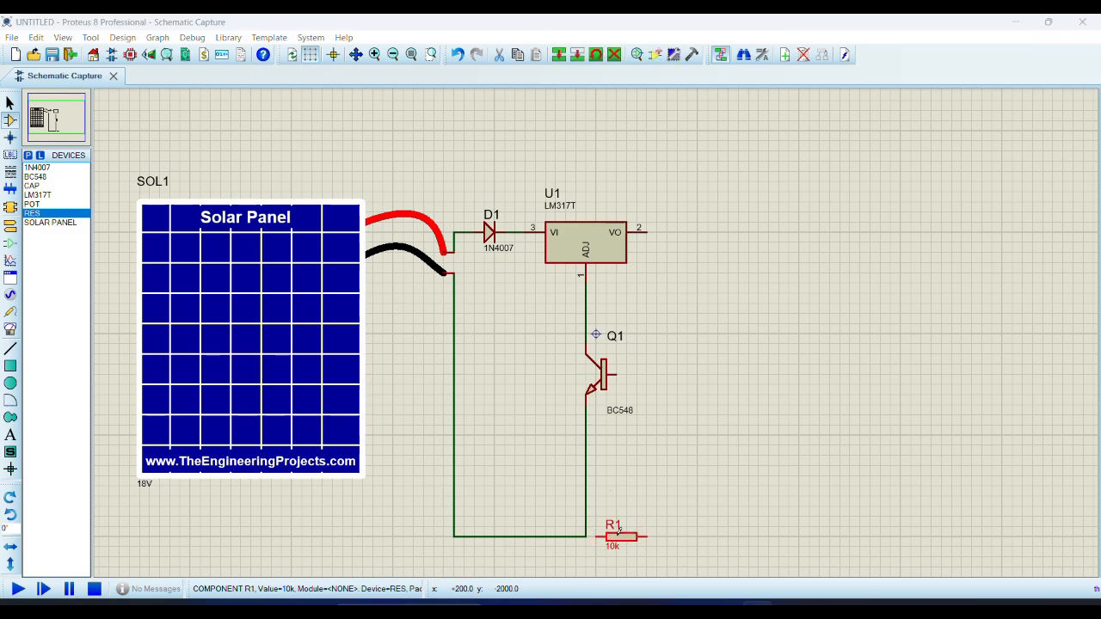
pyautogui.doubleClick(621, 537)
pyautogui.click(492, 222)
pyautogui.doubleClick(492, 223)
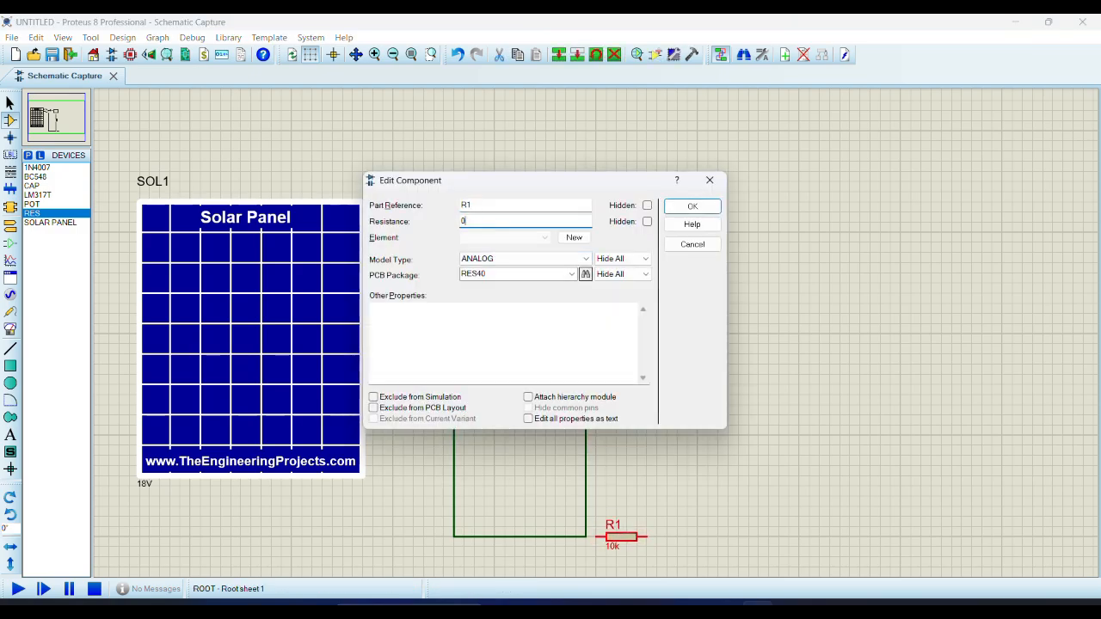
pyautogui.write('0.5')
pyautogui.press('Return')
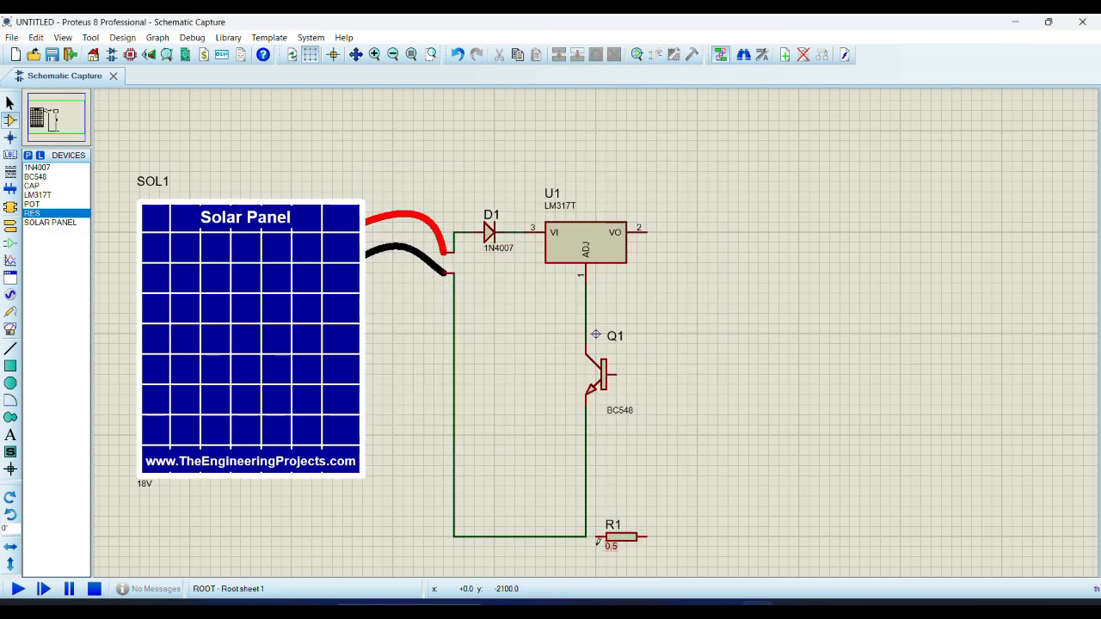
# Wire the 0.5 resistor to the corner of the emitter wire and place another resistor connected to the BC548's base
pyautogui.click(636, 383)
pyautogui.click(651, 374)
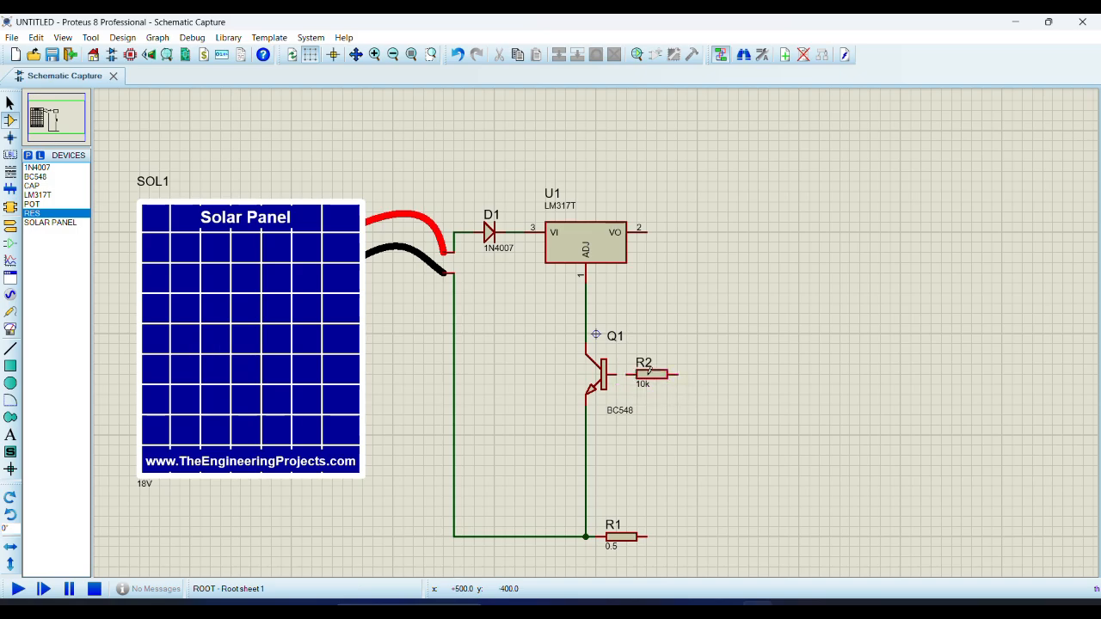
pyautogui.doubleClick(643, 363)
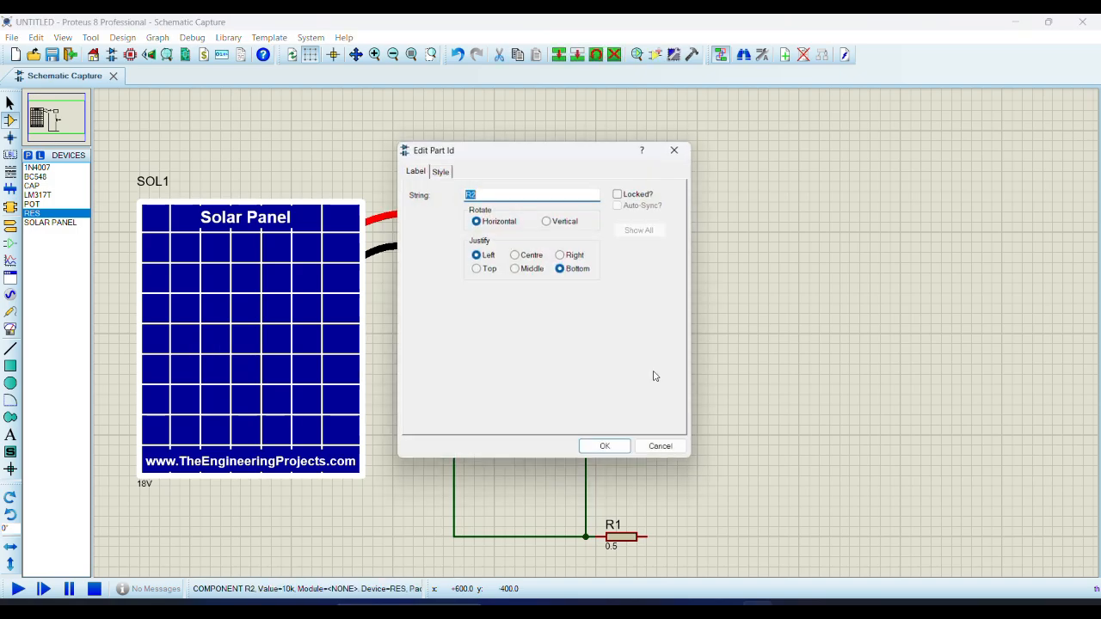
pyautogui.click(663, 448)
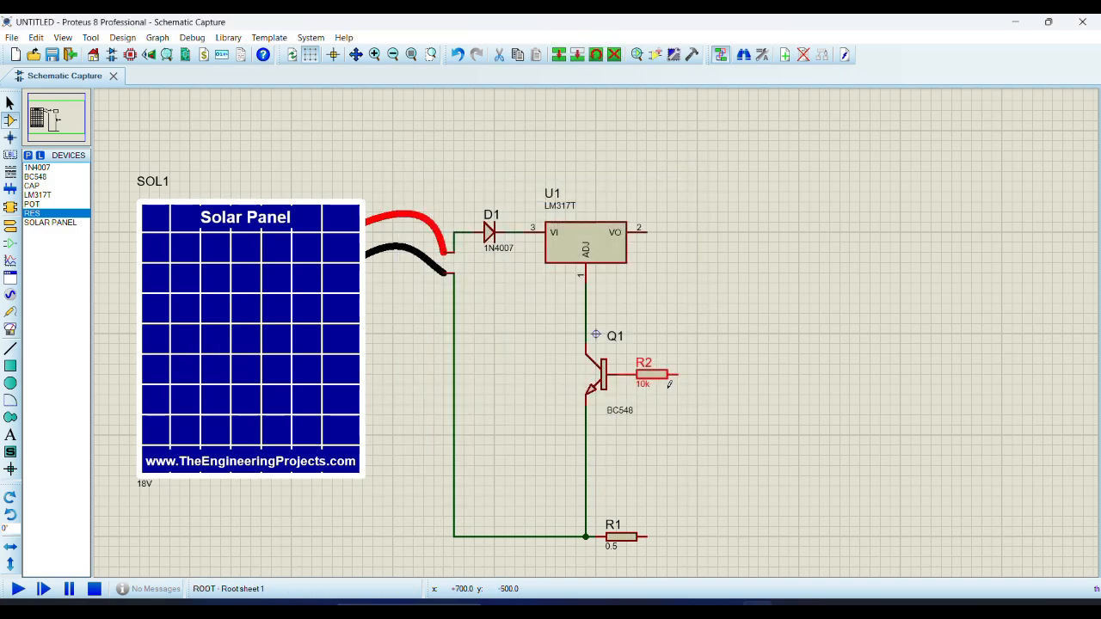
# Set the resistance of the BC548's base resistor to 100
pyautogui.doubleClick(652, 376)
pyautogui.doubleClick(499, 223)
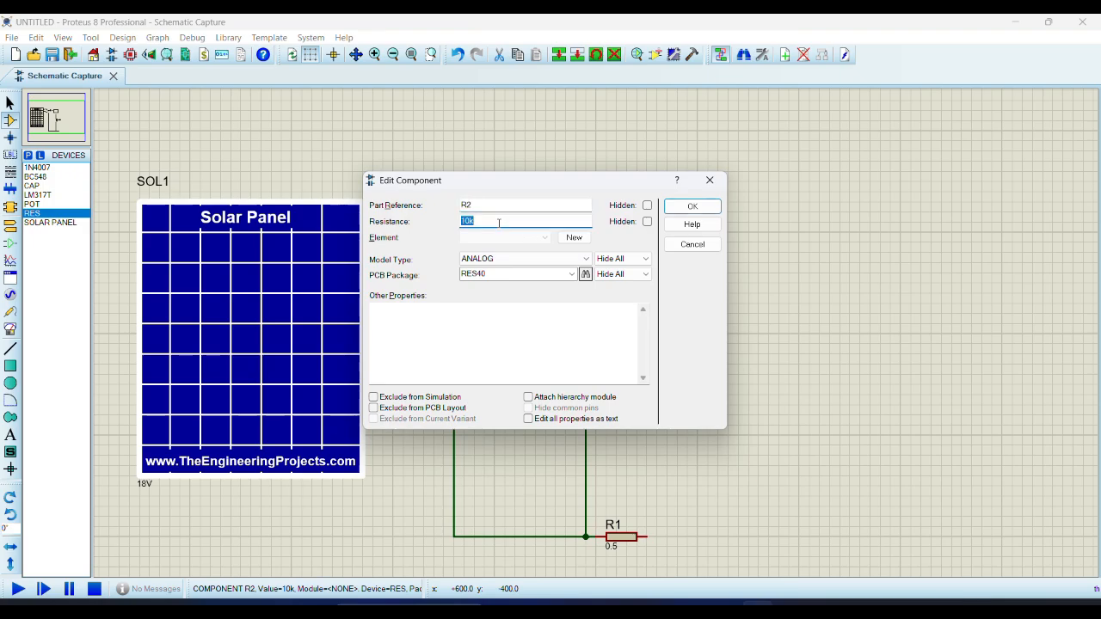
pyautogui.write('100')
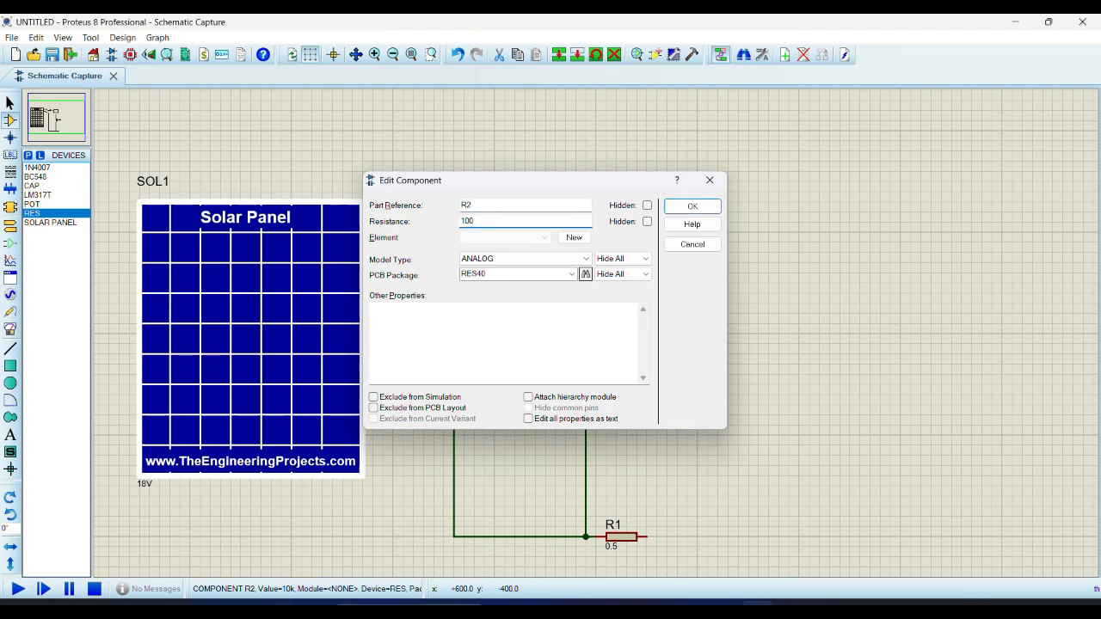
pyautogui.press('Return')
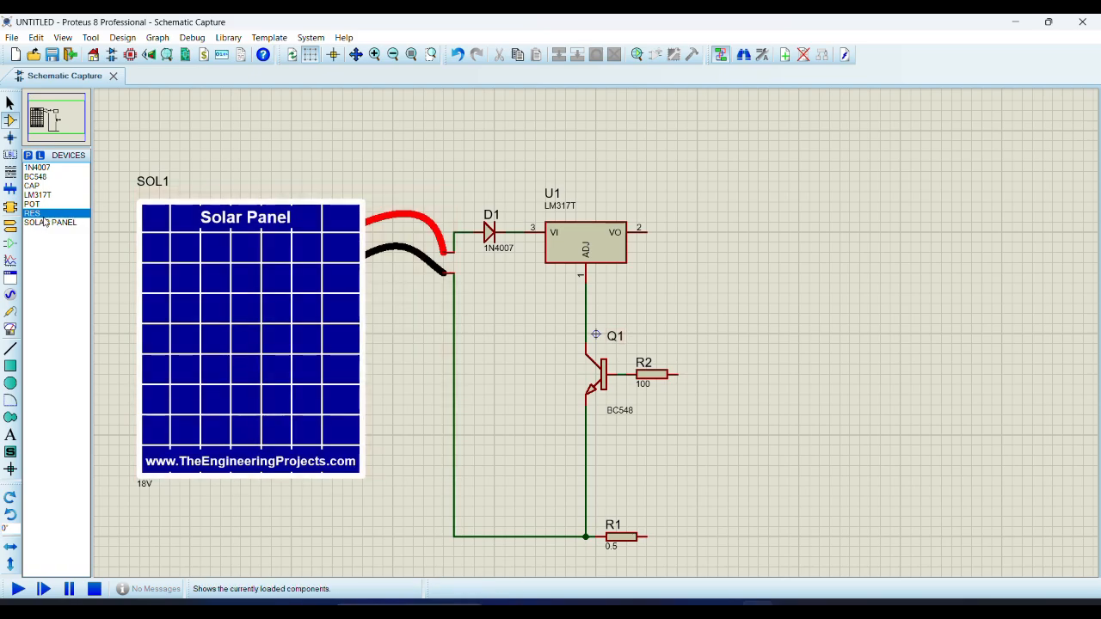
# Place a vertically oriented capacitor to the right of the LM317T and wire its upper pin to VO
pyautogui.click(38, 186)
pyautogui.click(675, 283)
pyautogui.press('KP_Subtract')
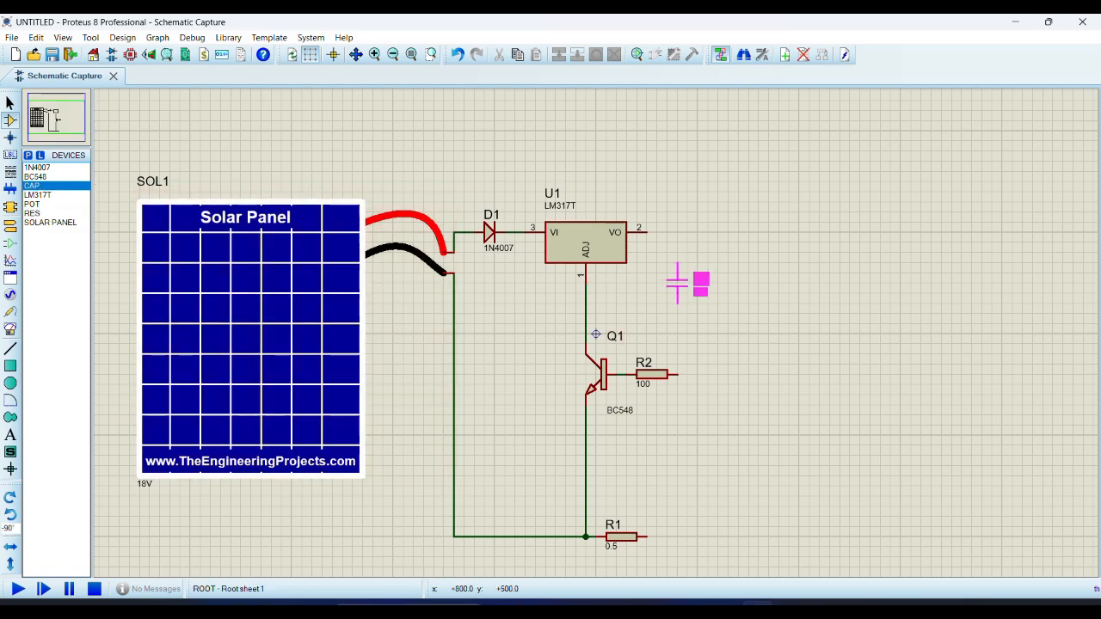
pyautogui.click(688, 252)
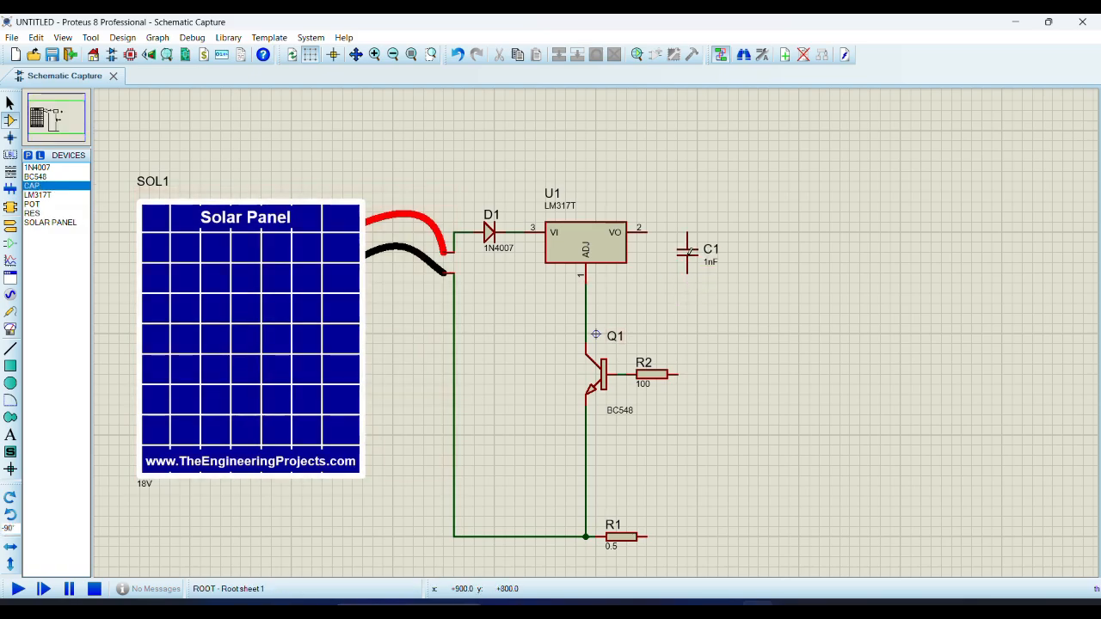
pyautogui.click(645, 233)
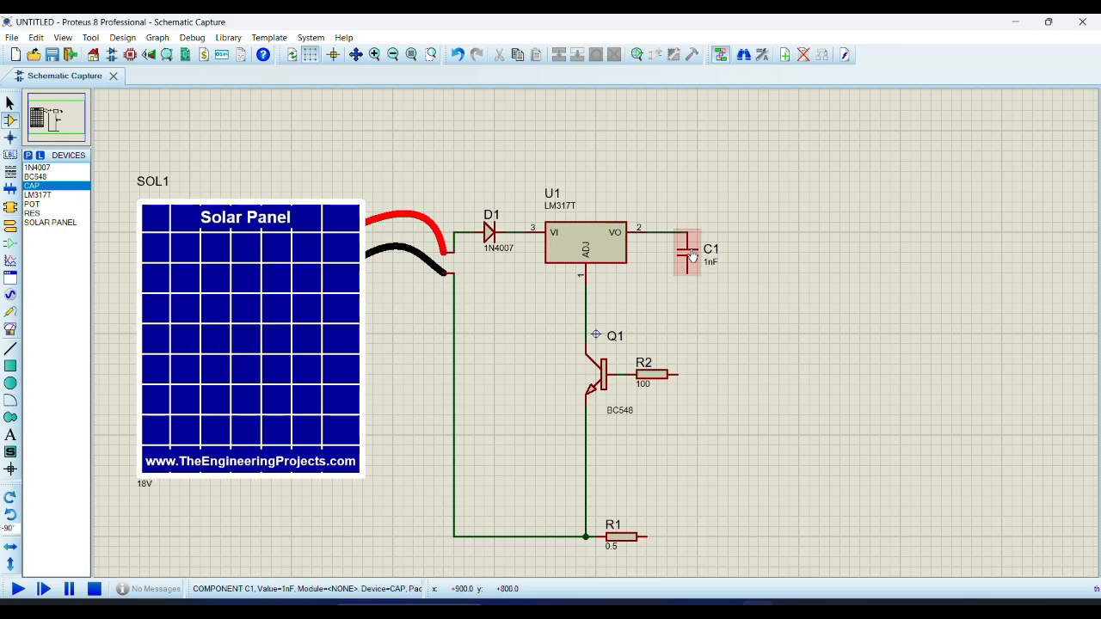
# Set the capacitor to 220nf and wire its lower pin to the free end of the base resistor
pyautogui.doubleClick(692, 246)
pyautogui.press('Tab')
pyautogui.write('2')
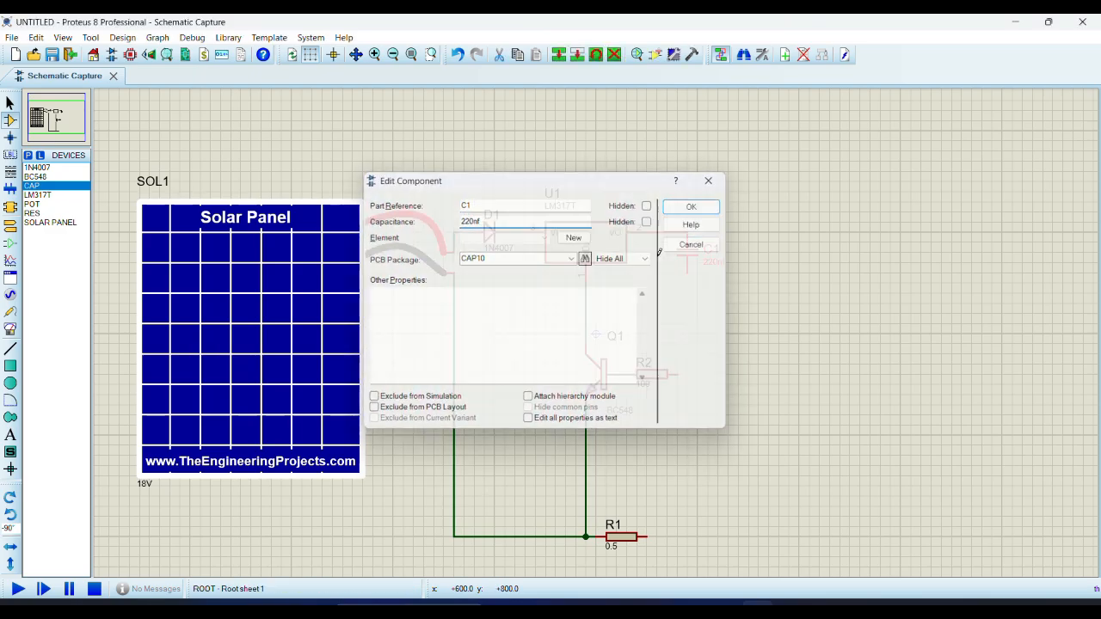
pyautogui.press('Return')
pyautogui.click(688, 273)
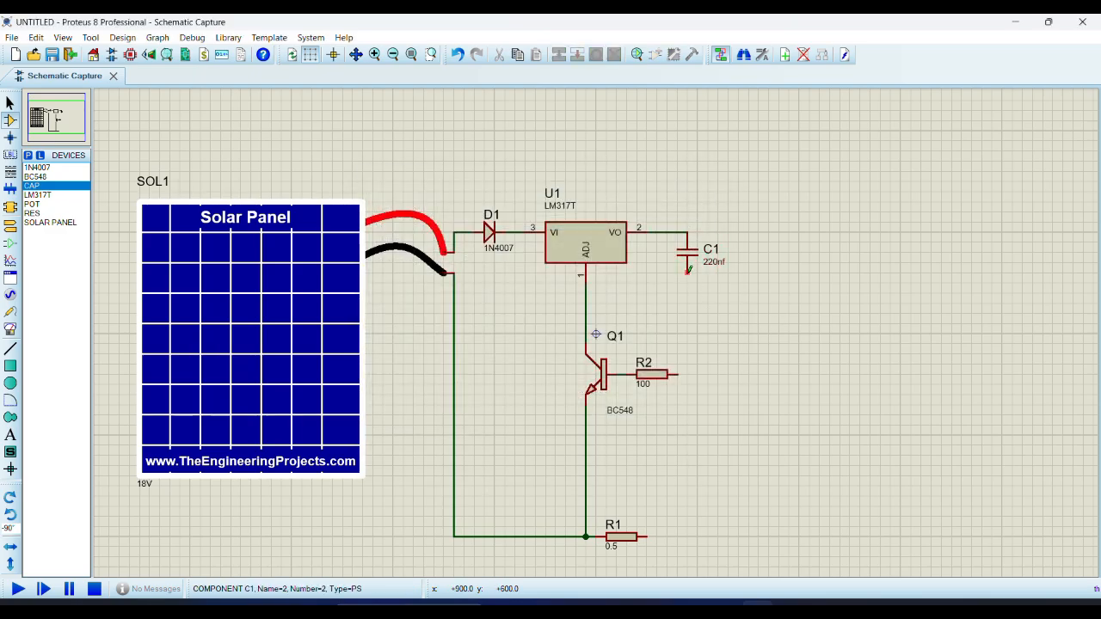
pyautogui.click(683, 373)
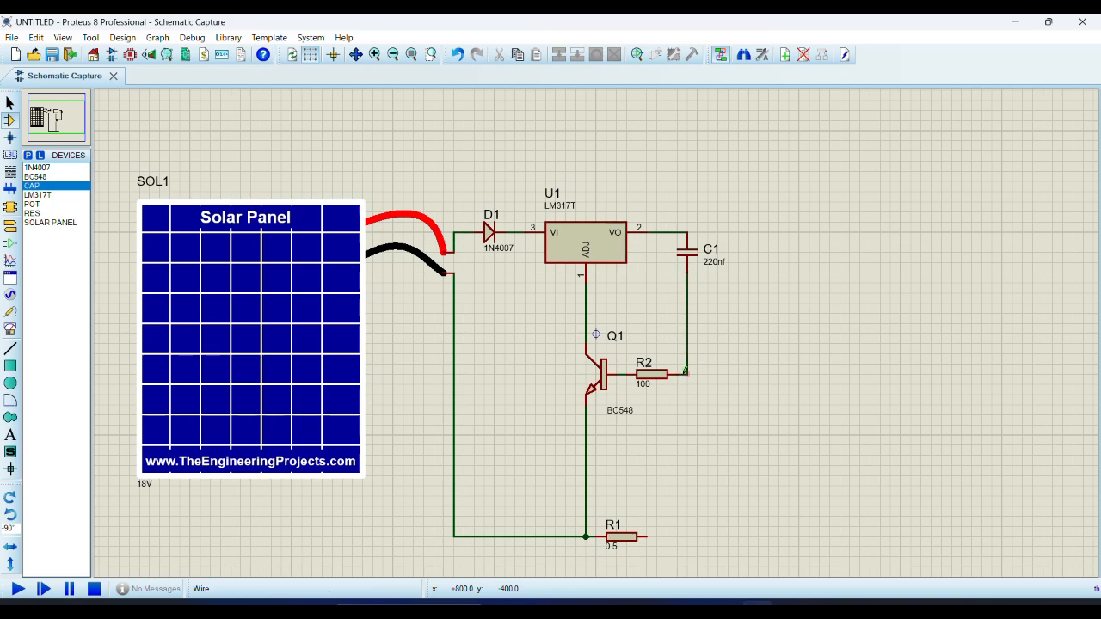
# Place two vertical resistors, one above the other, to the right of the capacitor and wire them in series
pyautogui.click(33, 212)
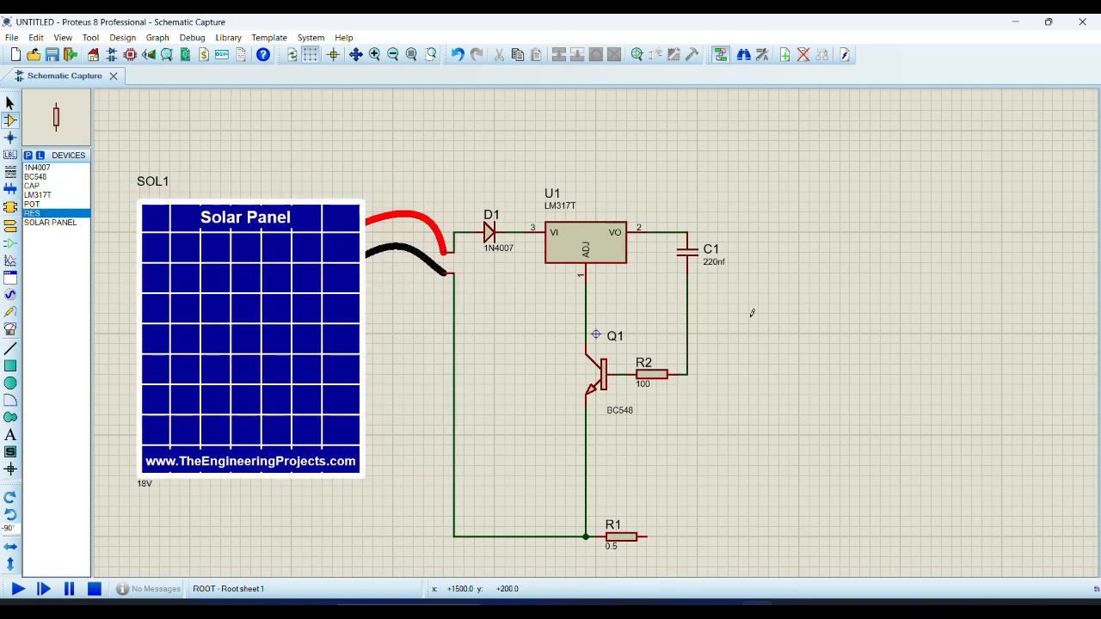
pyautogui.click(749, 256)
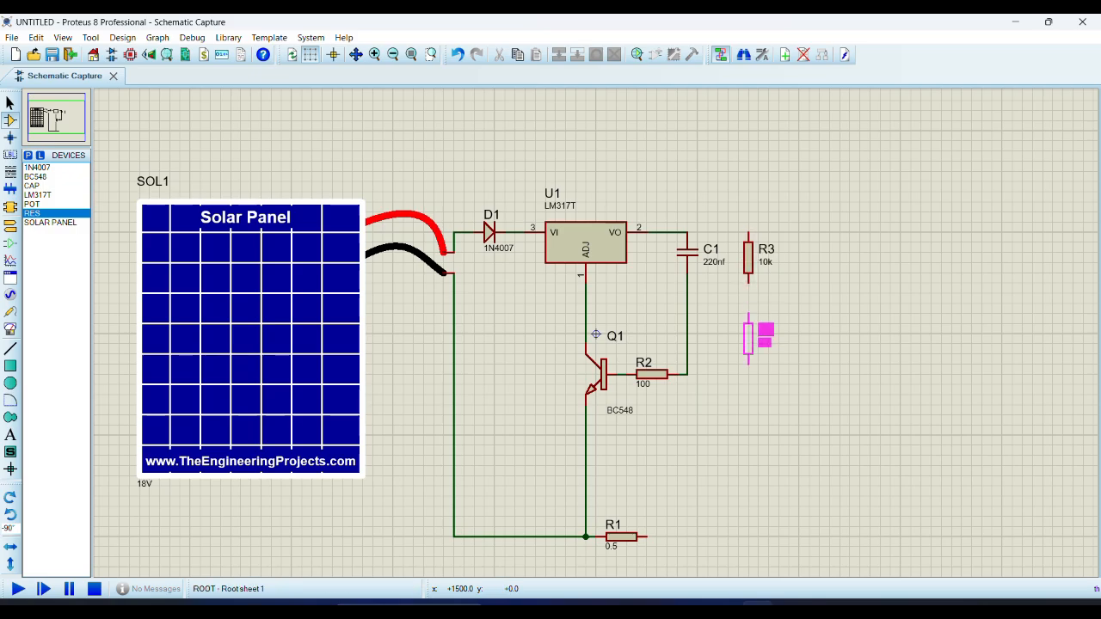
pyautogui.click(749, 348)
pyautogui.click(749, 320)
pyautogui.click(748, 282)
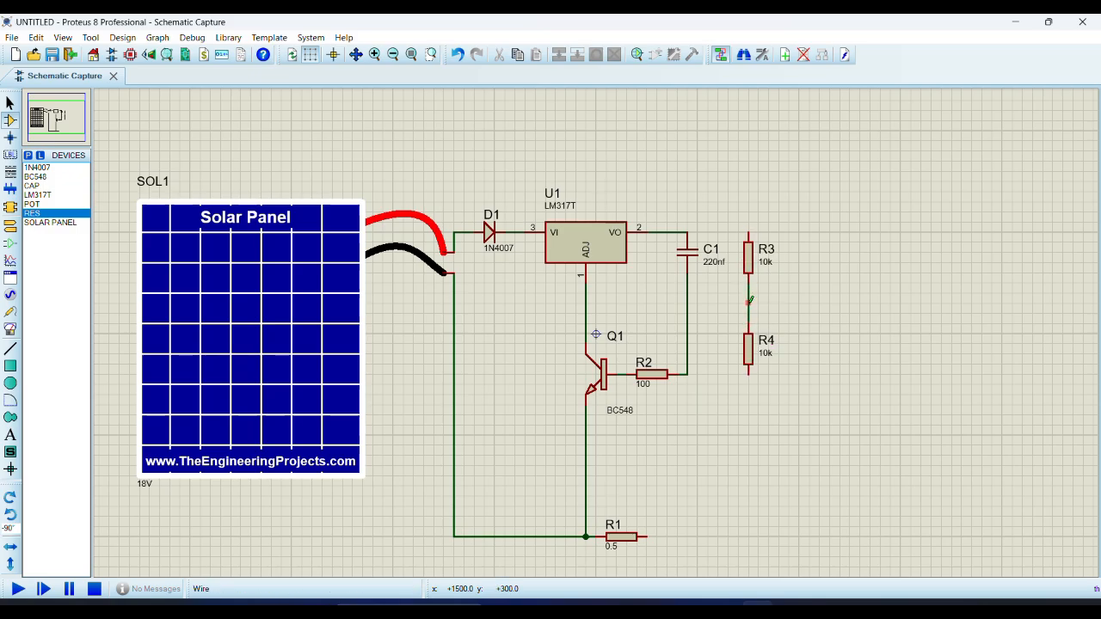
# Wire the midpoint of the two series resistors to the ADJ line and the upper resistor's top to the VO line
pyautogui.click(748, 302)
pyautogui.click(586, 303)
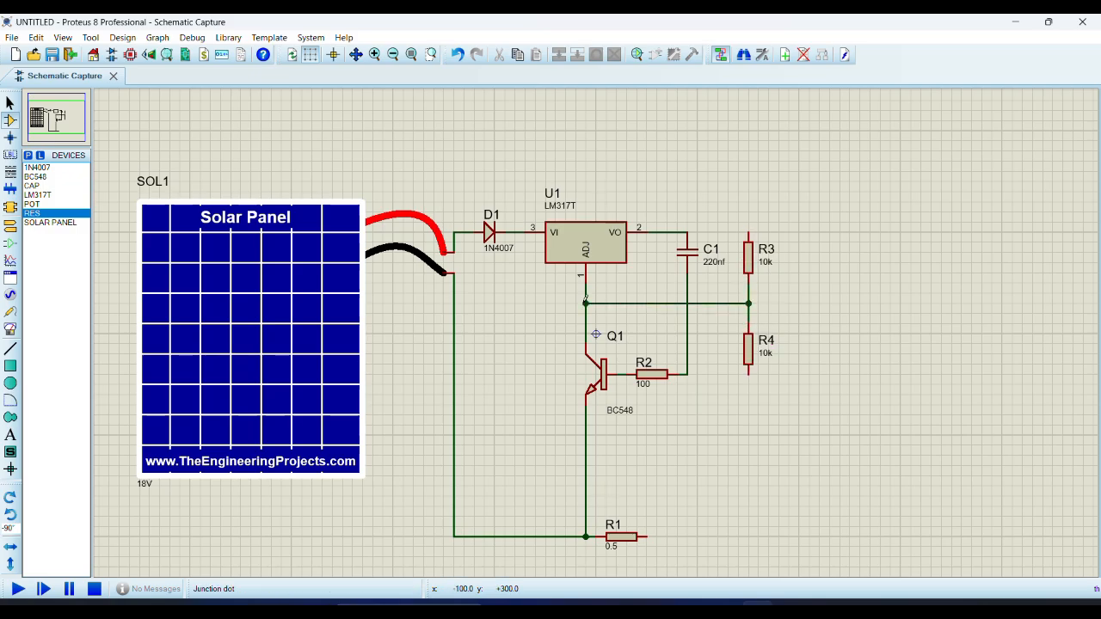
pyautogui.click(748, 232)
pyautogui.click(688, 232)
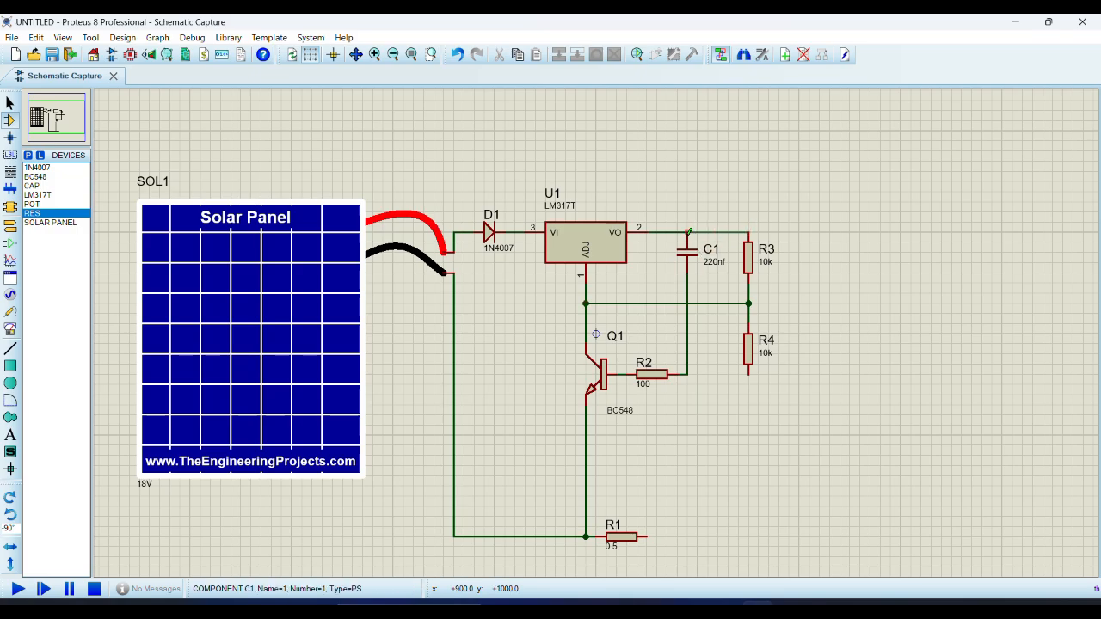
# Set the resistance of the upper series resistor R3 to 120
pyautogui.doubleClick(748, 254)
pyautogui.click(489, 222)
pyautogui.doubleClick(489, 222)
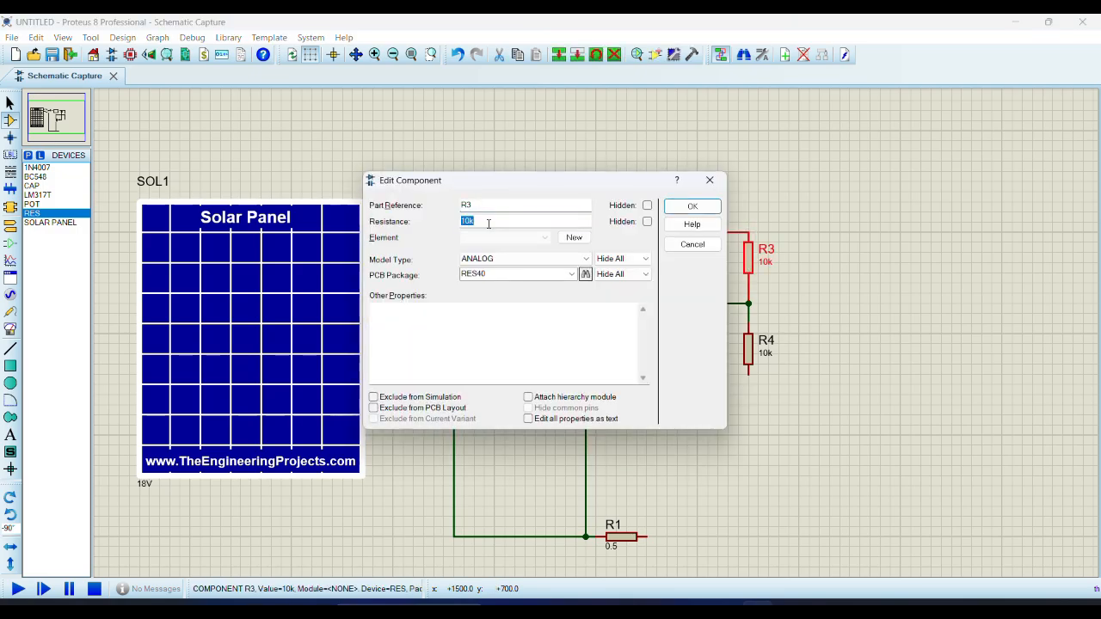
pyautogui.write('120')
pyautogui.press('Return')
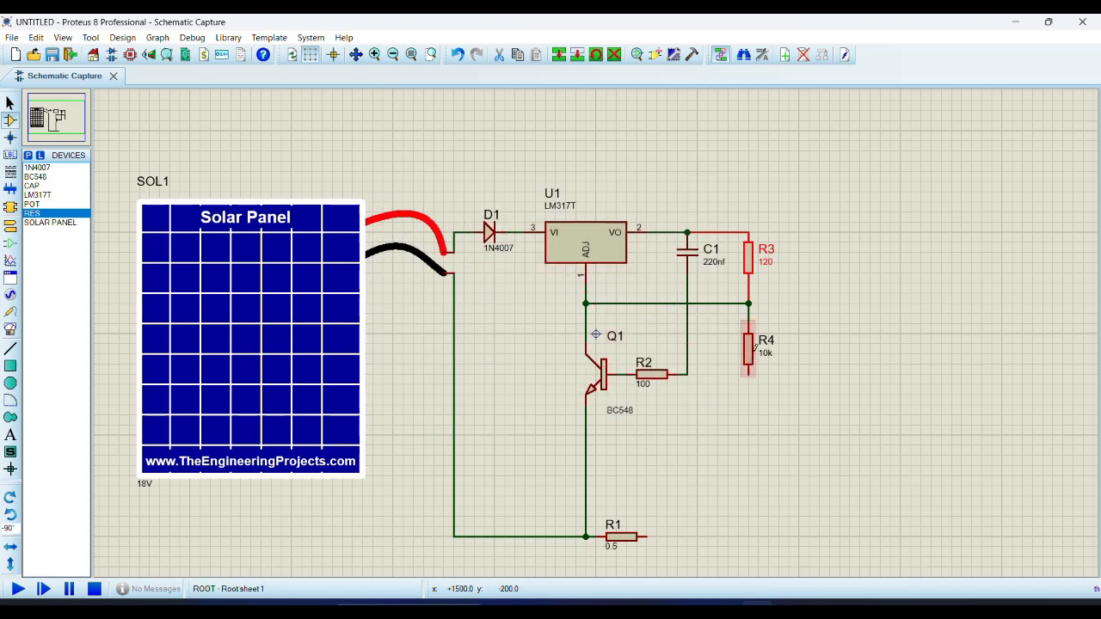
# Set the resistance of the lower series resistor R4 to 470
pyautogui.doubleClick(749, 348)
pyautogui.doubleClick(480, 221)
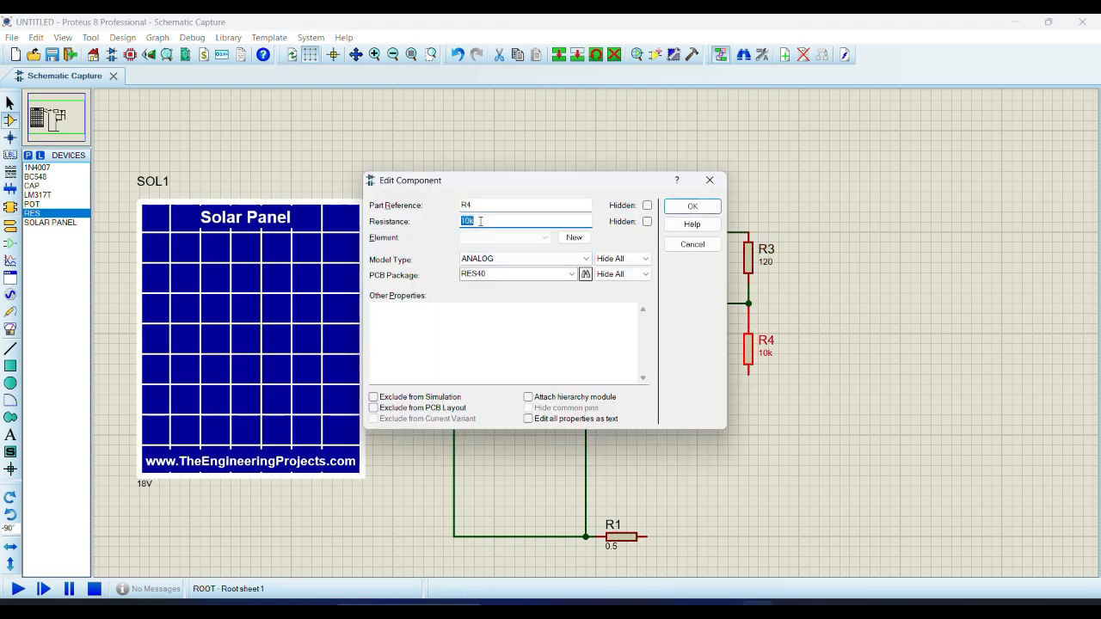
pyautogui.write('1')
pyautogui.press('Return')
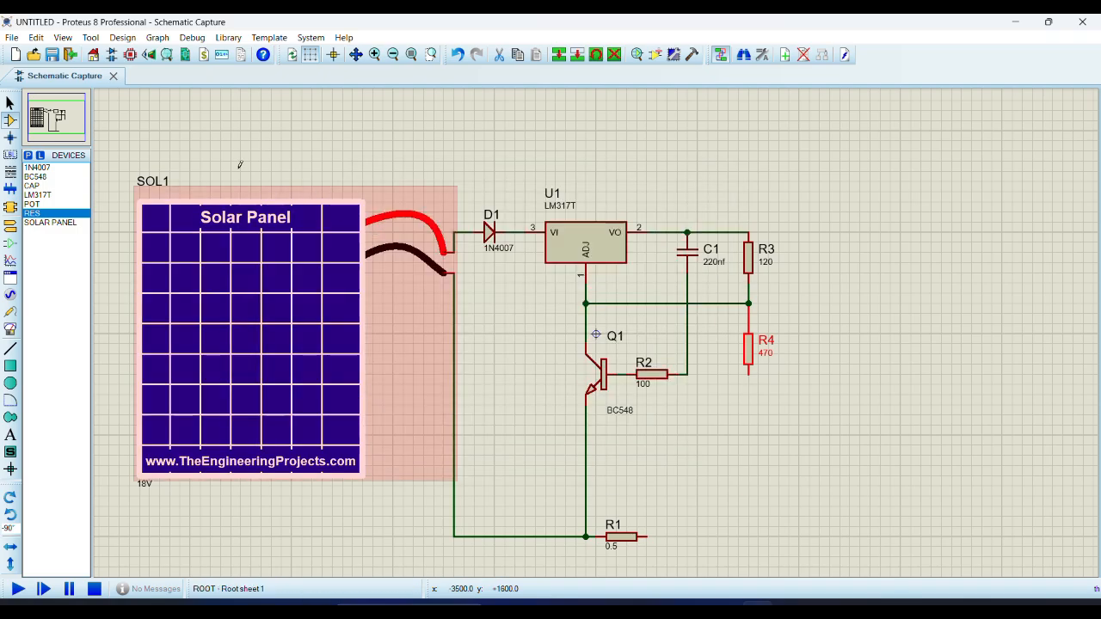
# Place a potentiometer vertically below R4 with its wiper facing left
pyautogui.click(46, 207)
pyautogui.click(795, 489)
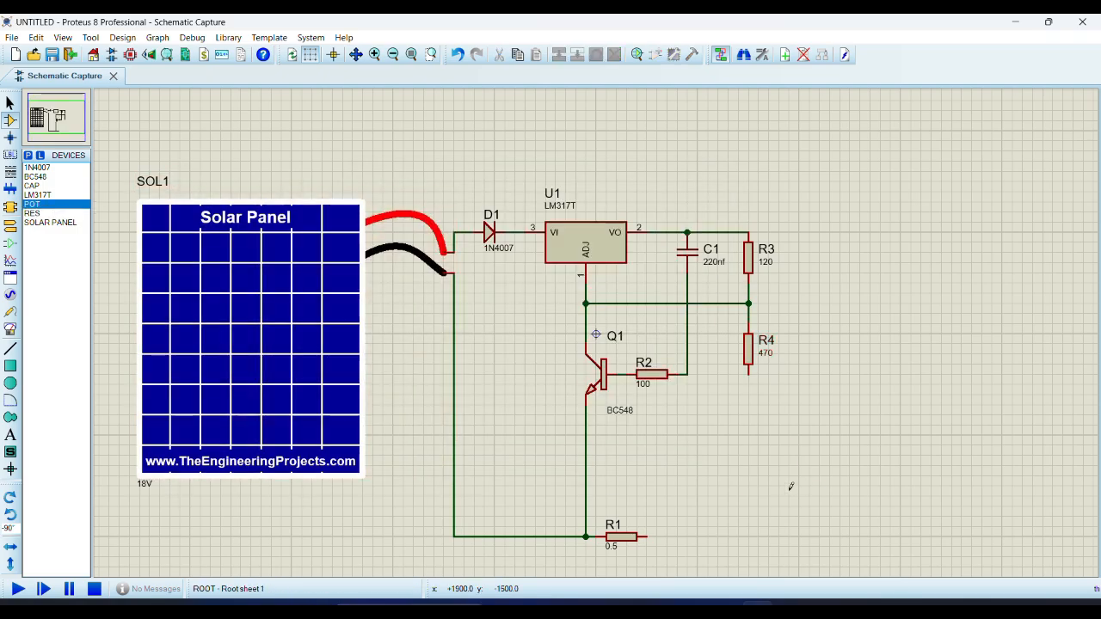
pyautogui.press('KP_Subtract')
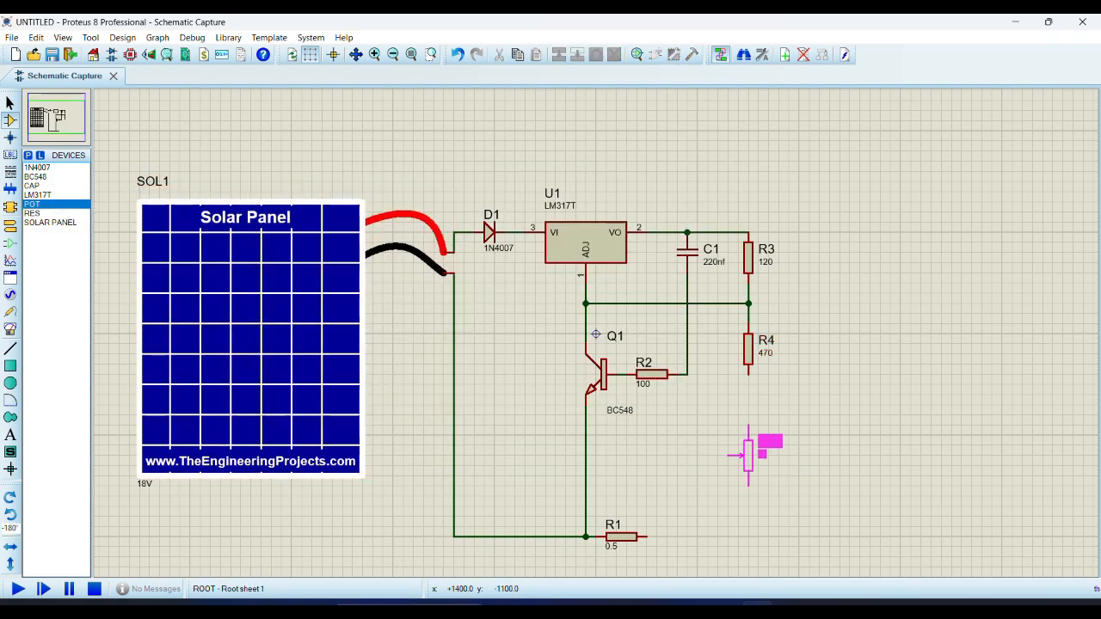
pyautogui.click(749, 456)
# Wire the potentiometer's wiper and lower end to the free end of R1, and its upper end to R4
pyautogui.click(728, 456)
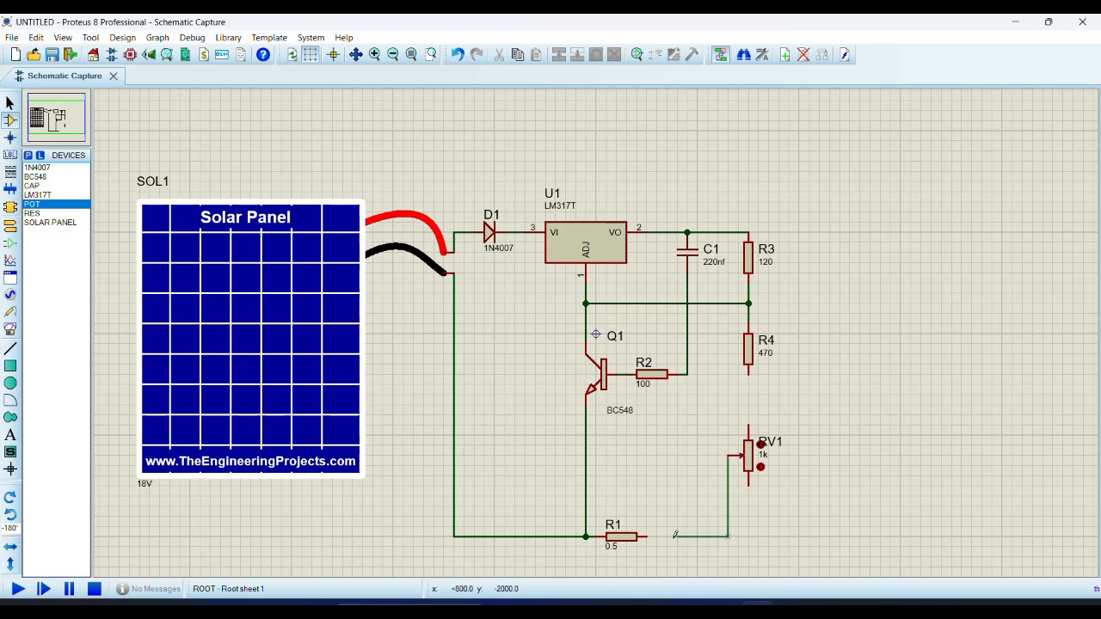
pyautogui.click(646, 537)
pyautogui.click(728, 537)
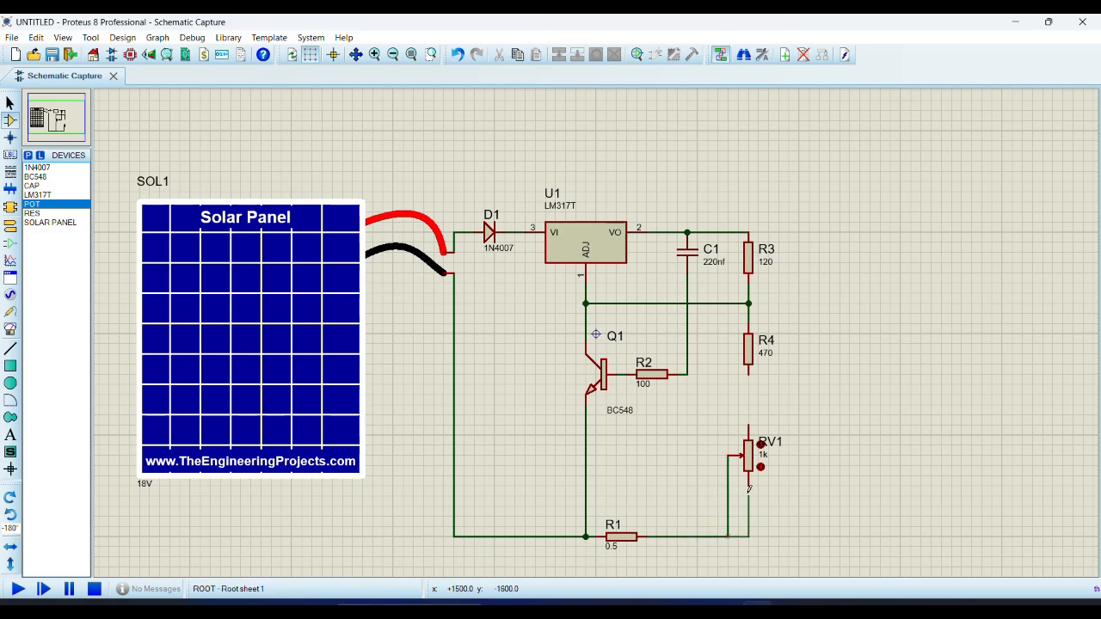
pyautogui.click(749, 486)
pyautogui.click(750, 417)
pyautogui.click(749, 372)
# Check the potentiometer's value and wire the junction of C1 and R2 down to the line at R1's free end
pyautogui.doubleClick(763, 448)
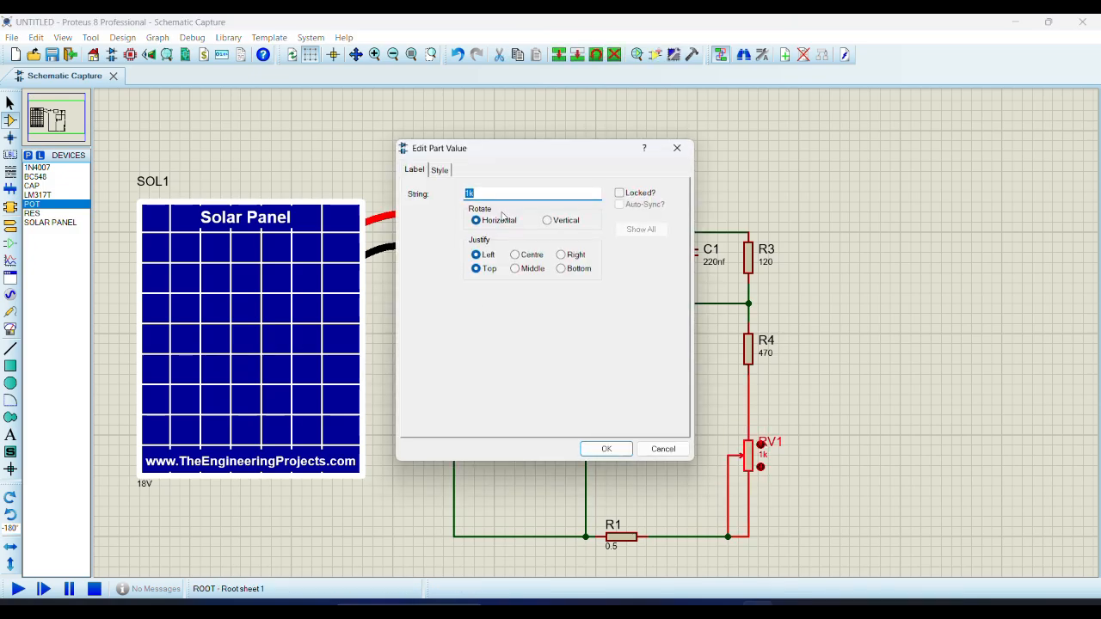
pyautogui.click(666, 449)
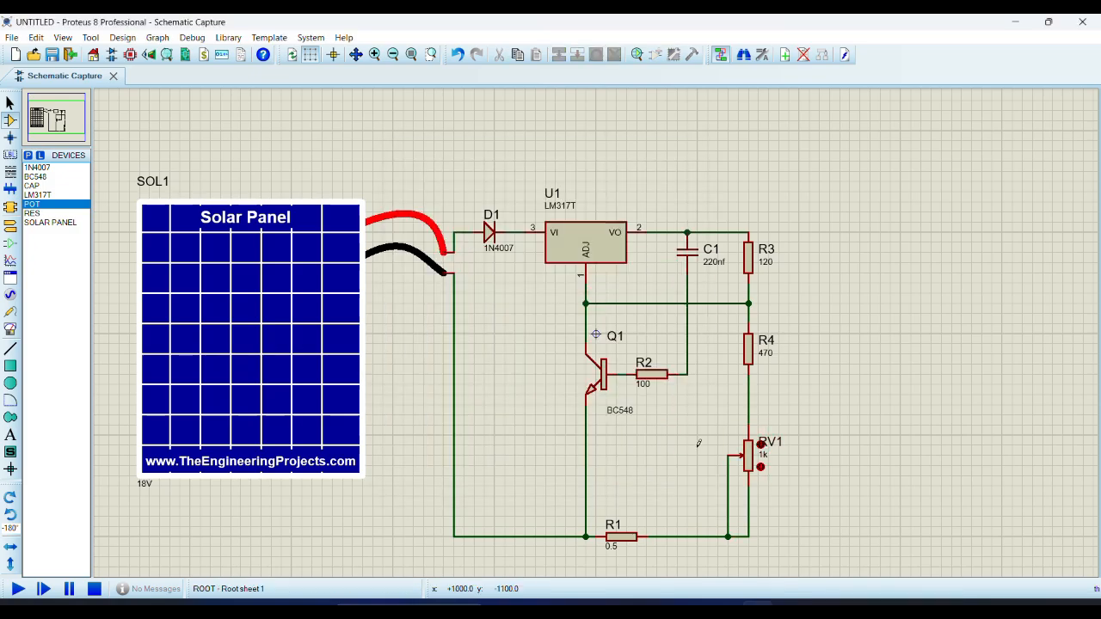
pyautogui.click(689, 373)
pyautogui.click(688, 536)
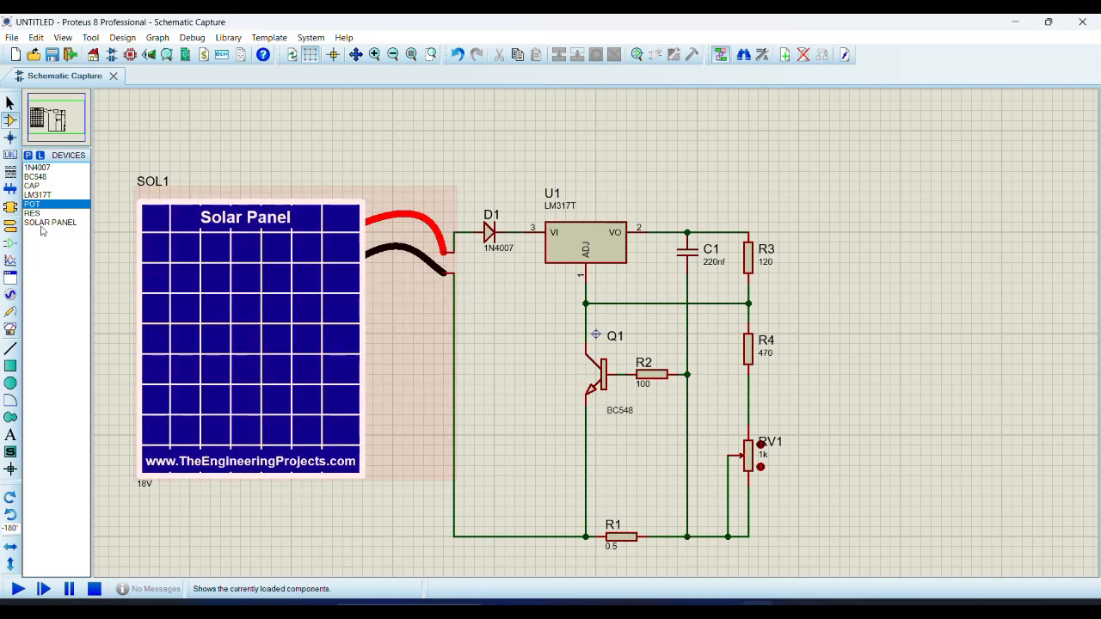
# Place a DC voltmeter vertically beside R4, to the right of the resistor chain
pyautogui.click(10, 328)
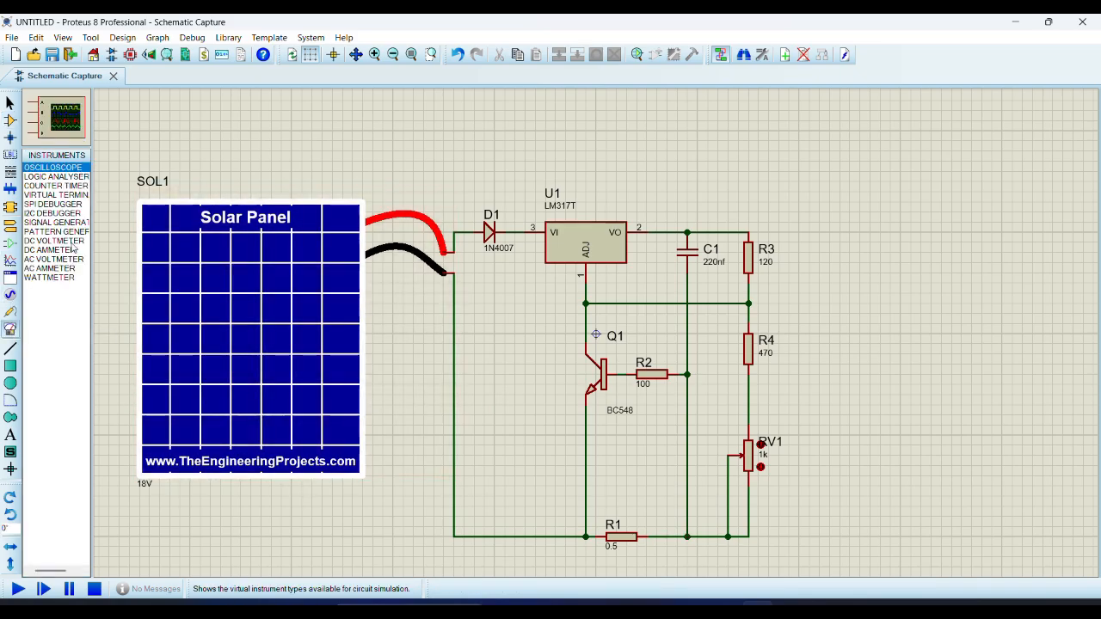
pyautogui.click(51, 241)
pyautogui.click(818, 369)
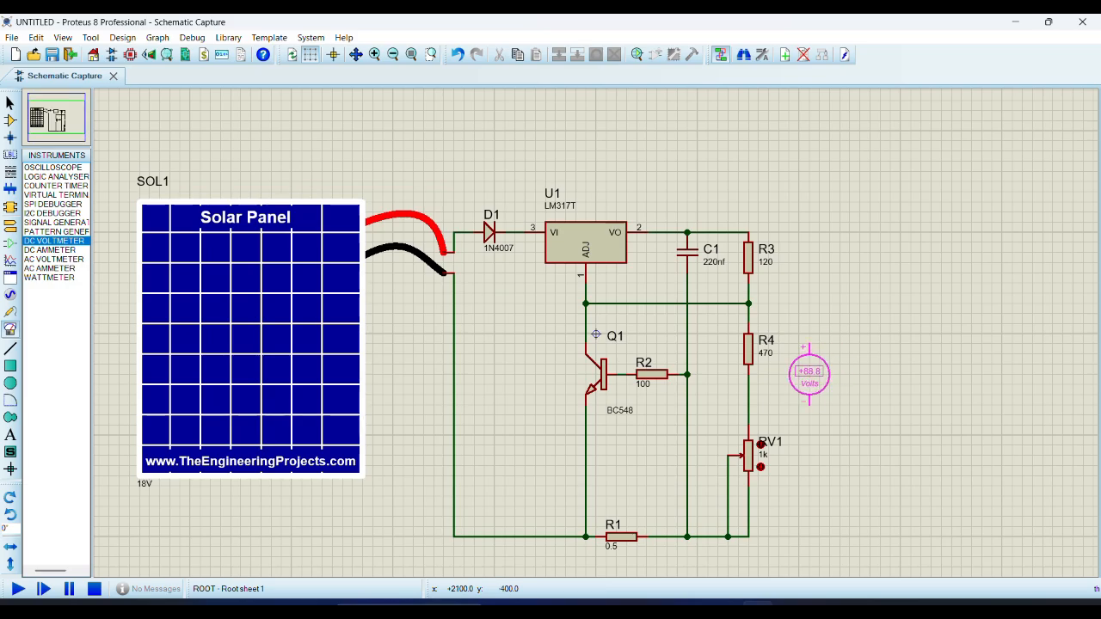
pyautogui.click(809, 374)
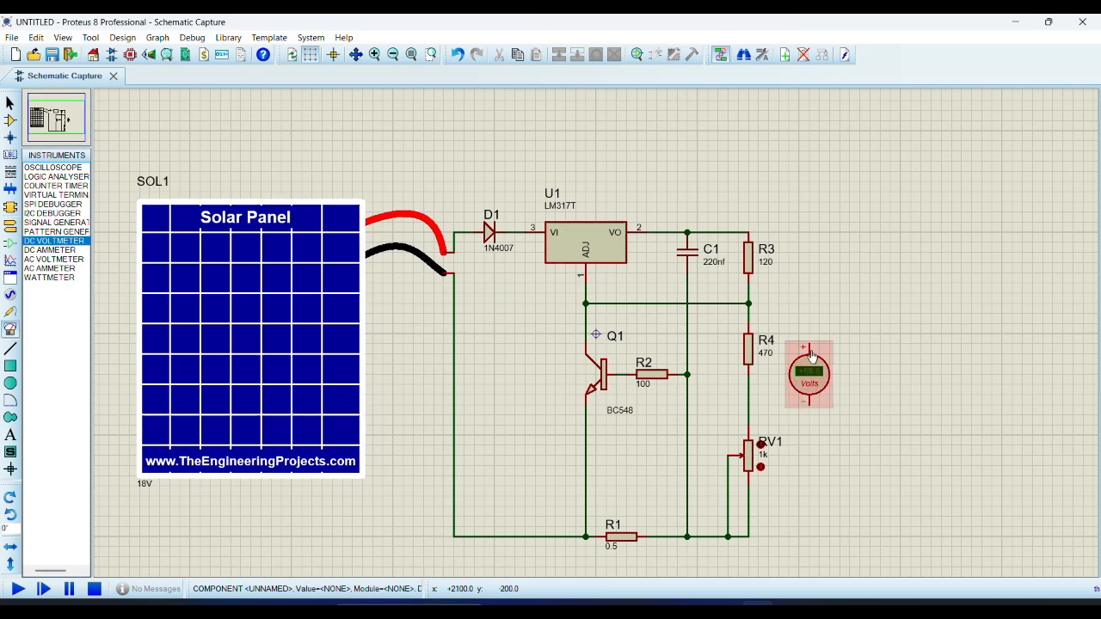
# Wire the voltmeter's positive terminal to the VO line above R3 and its negative terminal to the bottom line below RV1
pyautogui.click(749, 232)
pyautogui.click(808, 400)
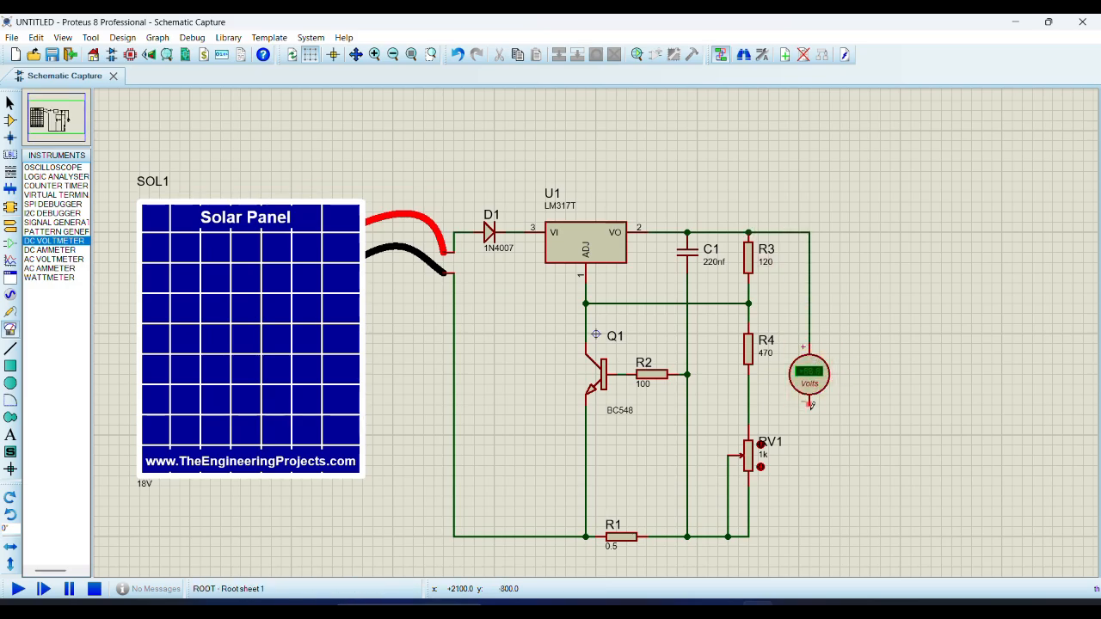
pyautogui.click(749, 537)
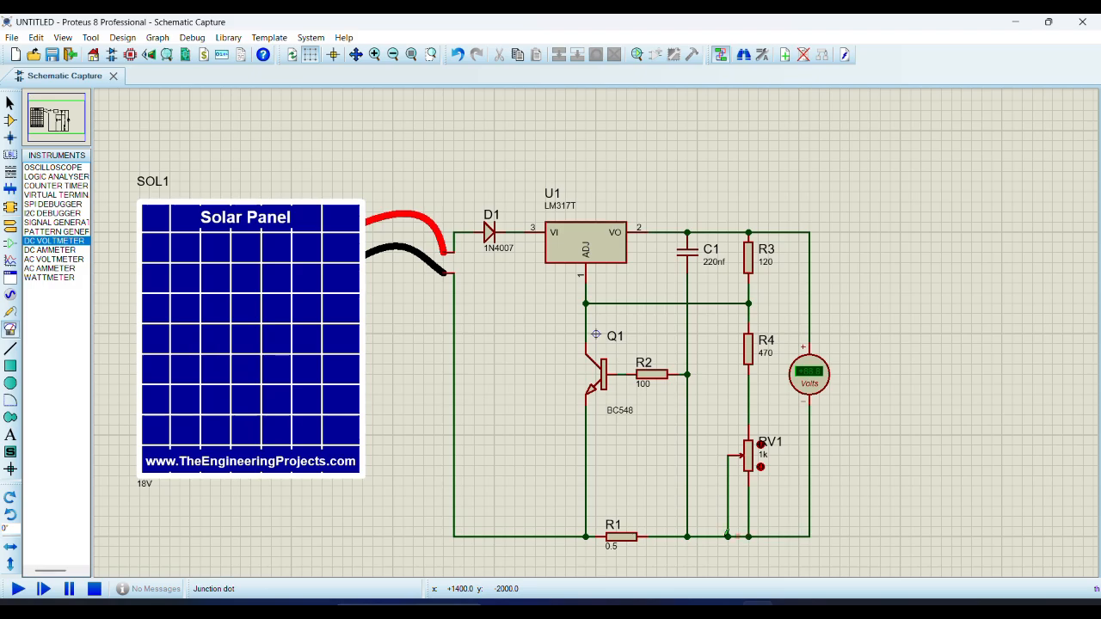
# Add the text "To 12V Battery" beside the voltmeter and move it slightly closer to the meter
pyautogui.click(10, 435)
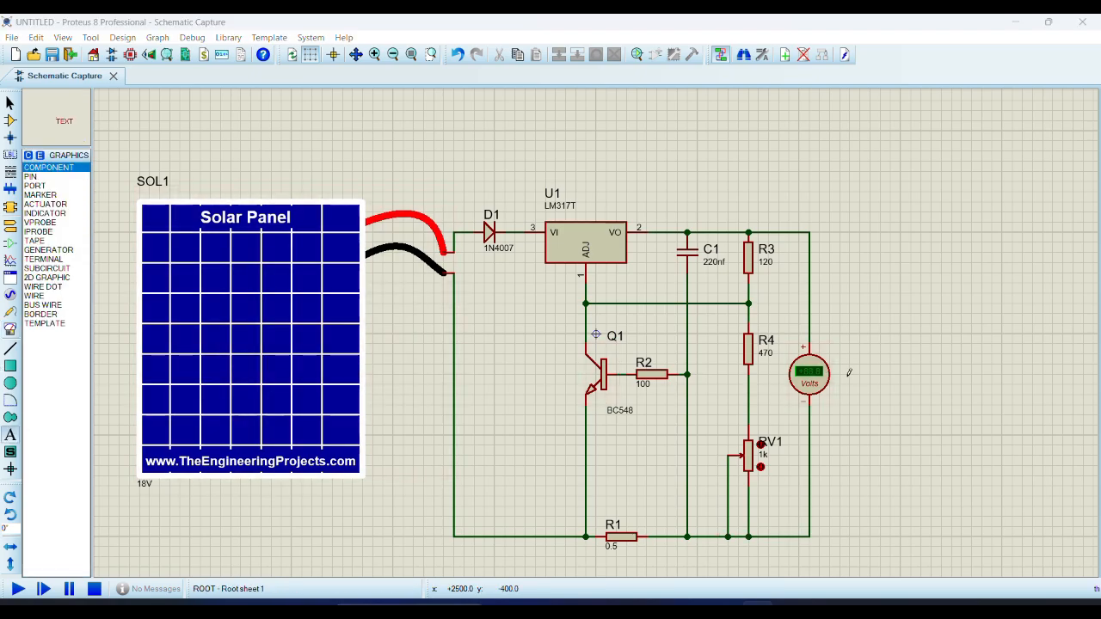
pyautogui.click(770, 384)
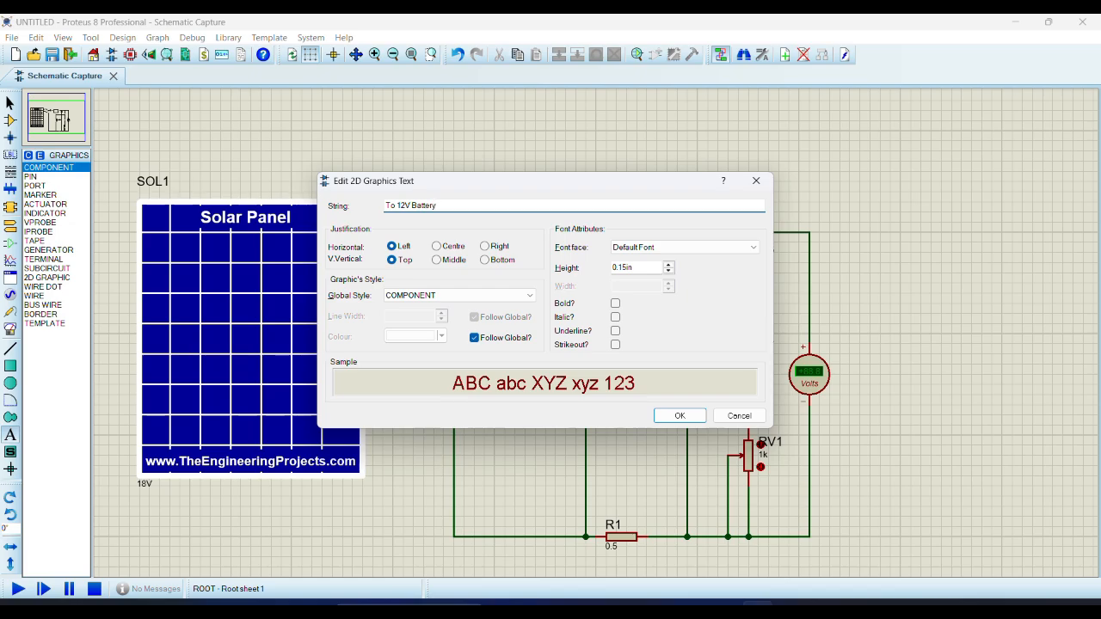
pyautogui.press('Return')
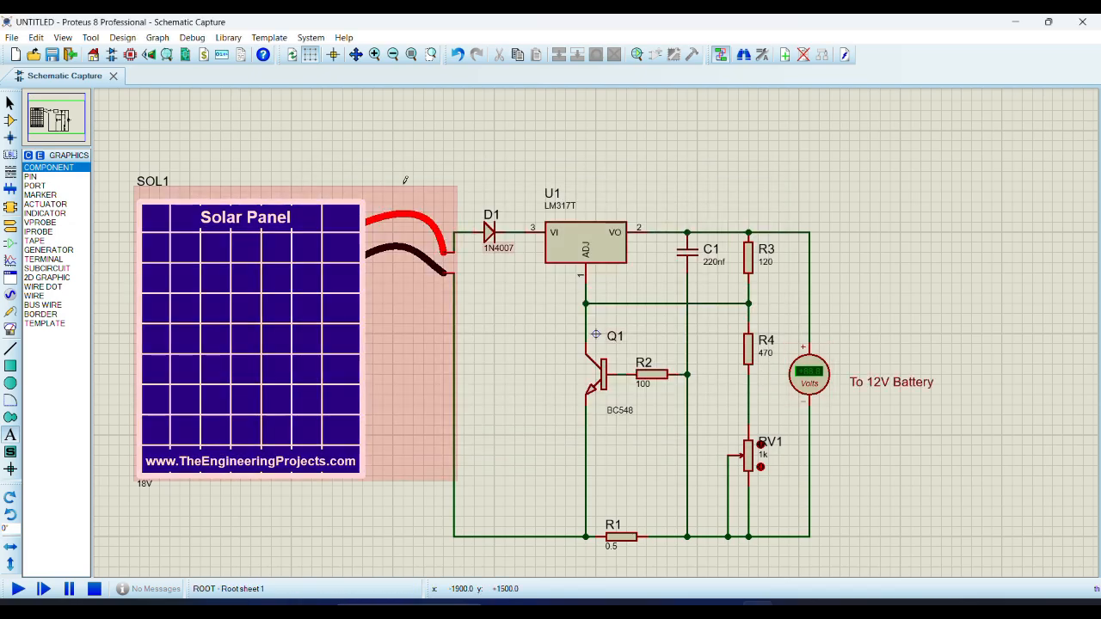
pyautogui.click(879, 389)
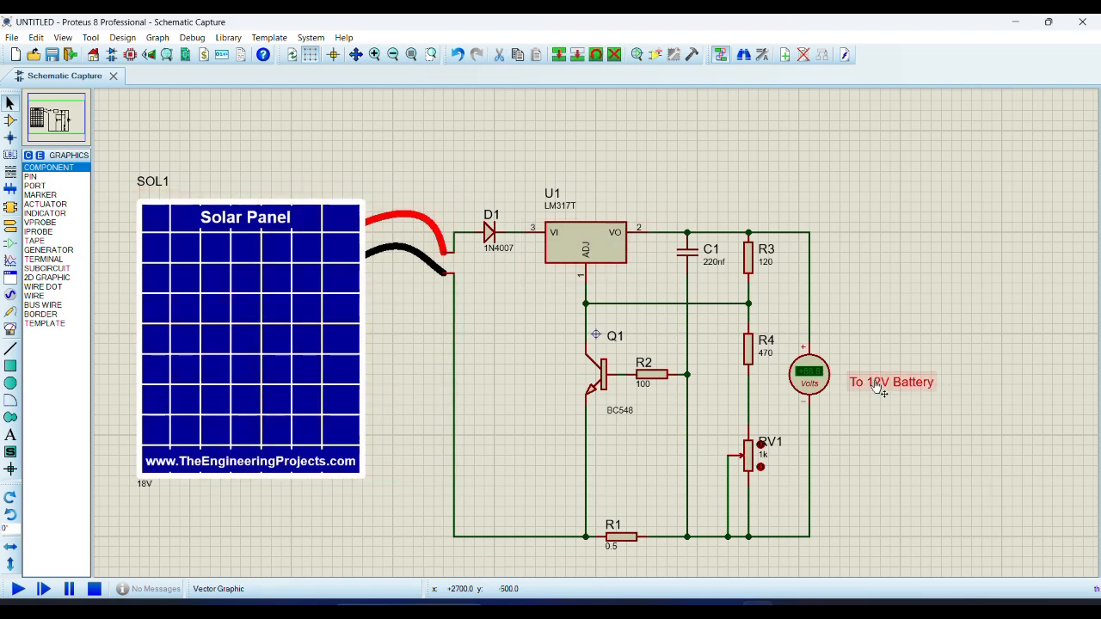
pyautogui.moveTo(879, 389)
pyautogui.mouseDown()
pyautogui.moveTo(822, 381)
pyautogui.moveTo(879, 389)
pyautogui.moveTo(860, 389)
pyautogui.mouseUp()
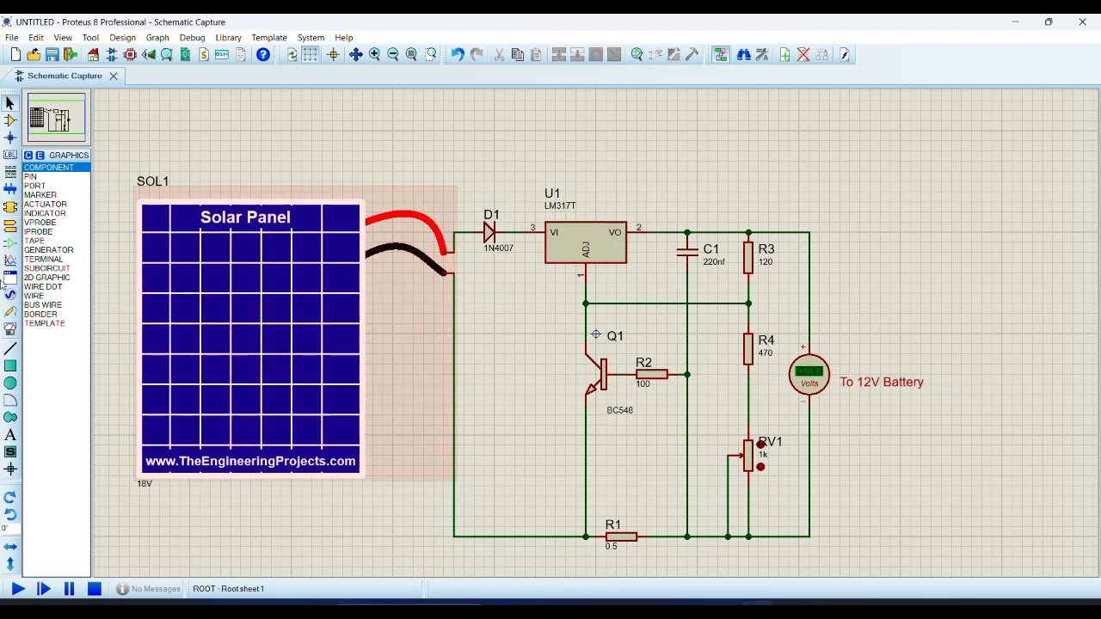
# Place a ground terminal on the bottom line between the solar panel's negative lead and Q1's emitter
pyautogui.click(11, 226)
pyautogui.click(41, 212)
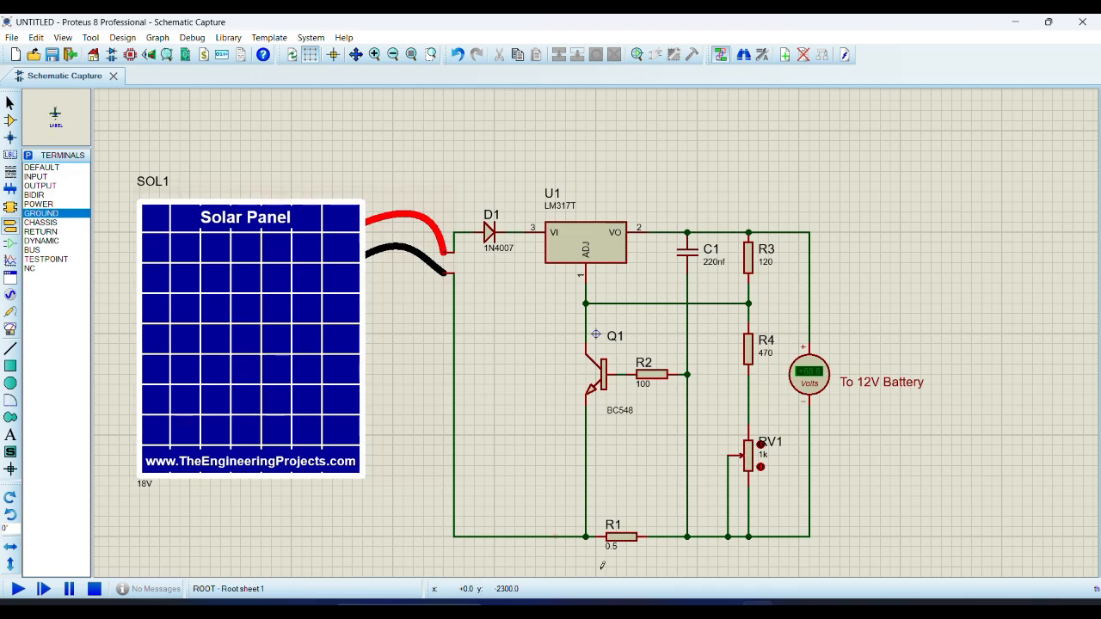
pyautogui.click(515, 539)
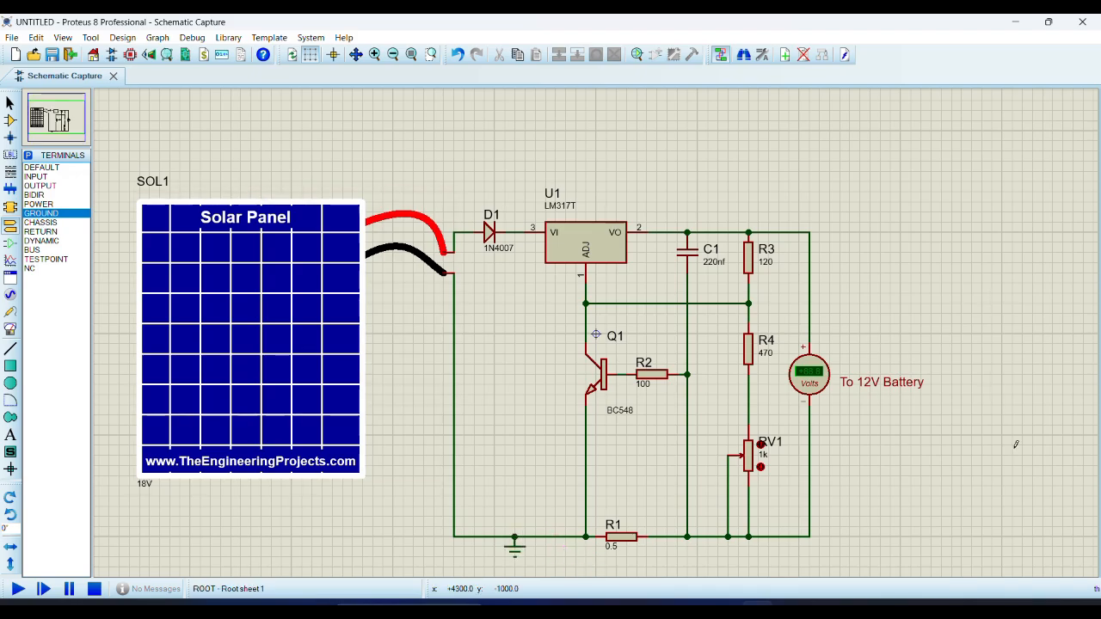
# Simulate the circuit, adjusting RV1 until the voltmeter reads 12.5 V, and restart the simulation
pyautogui.click(17, 590)
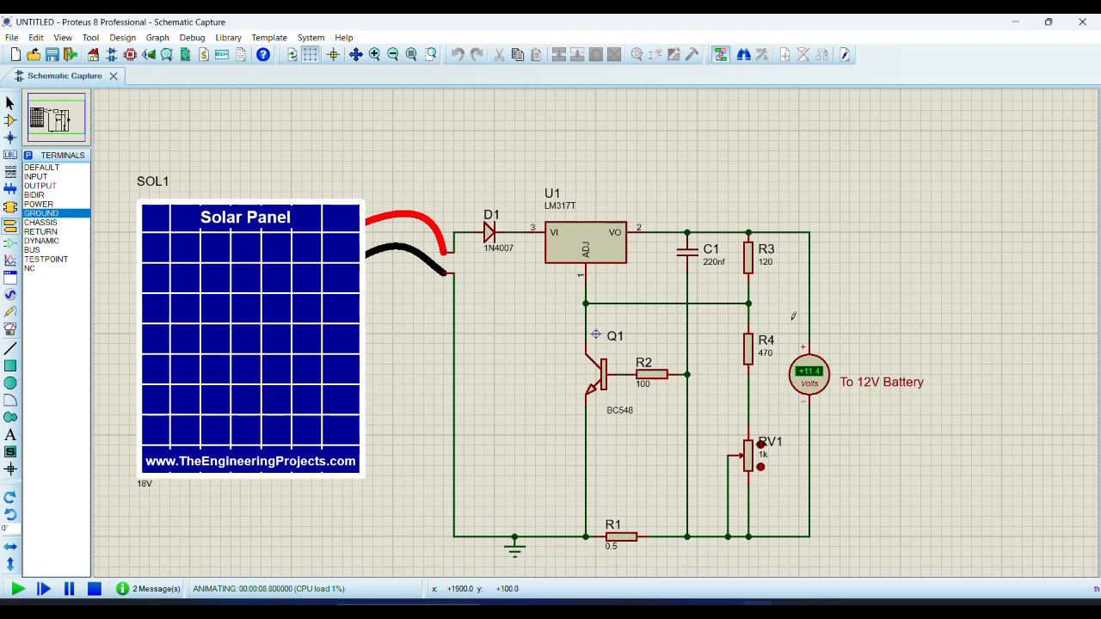
pyautogui.click(760, 444)
pyautogui.click(760, 444)
pyautogui.click(93, 591)
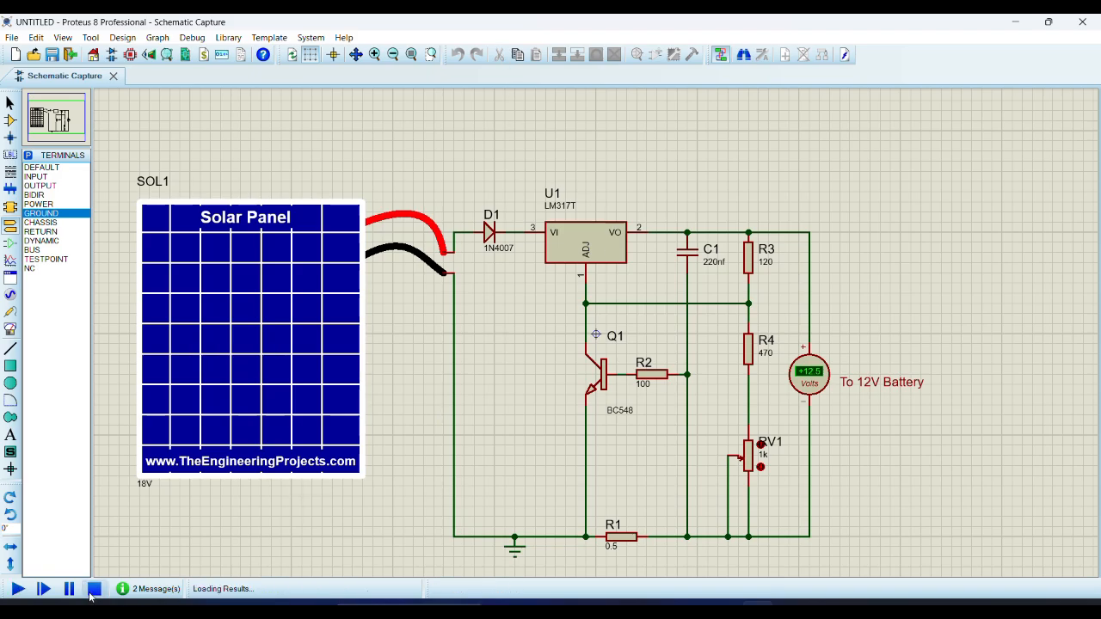
pyautogui.click(16, 592)
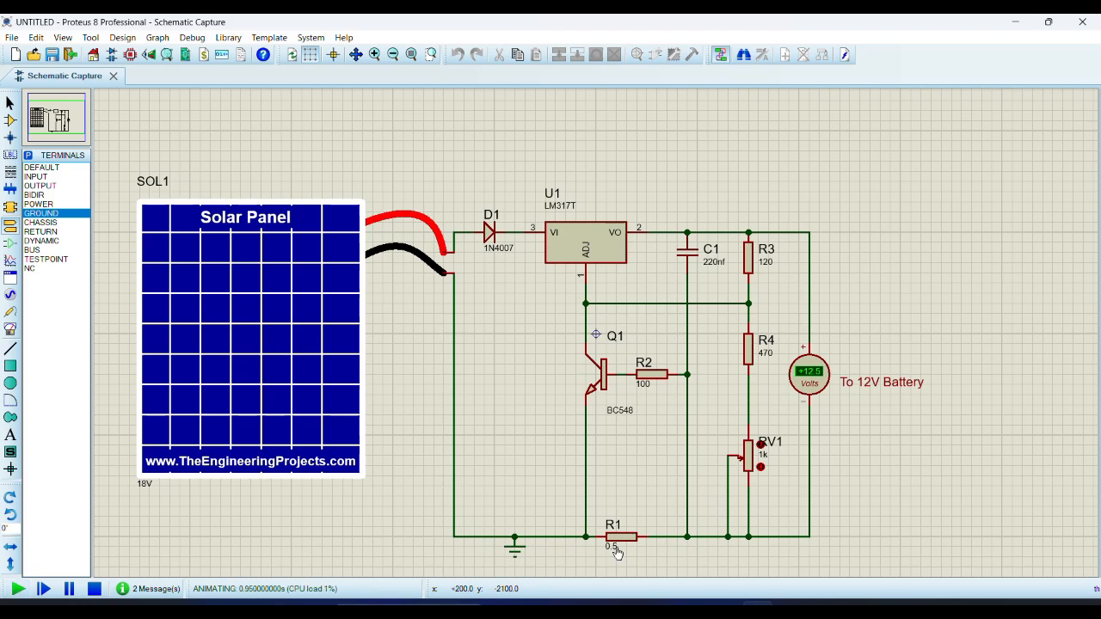